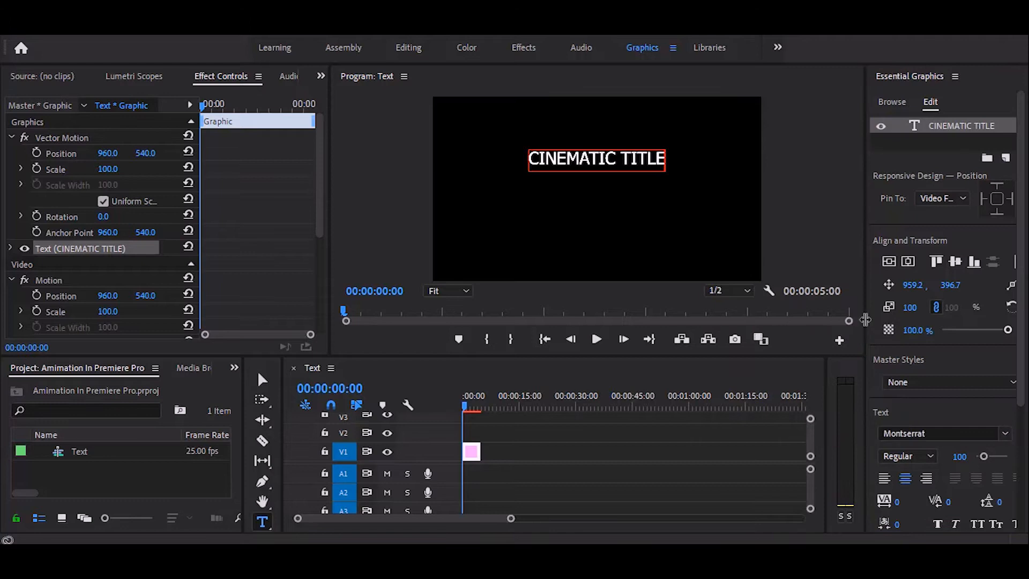
- Add the text line "Animation in Premiere Pro" below CINEMATIC TITLE, center-align it and center it horizontally in the frame
{"action": "left_click", "coordinate": [534, 195]}
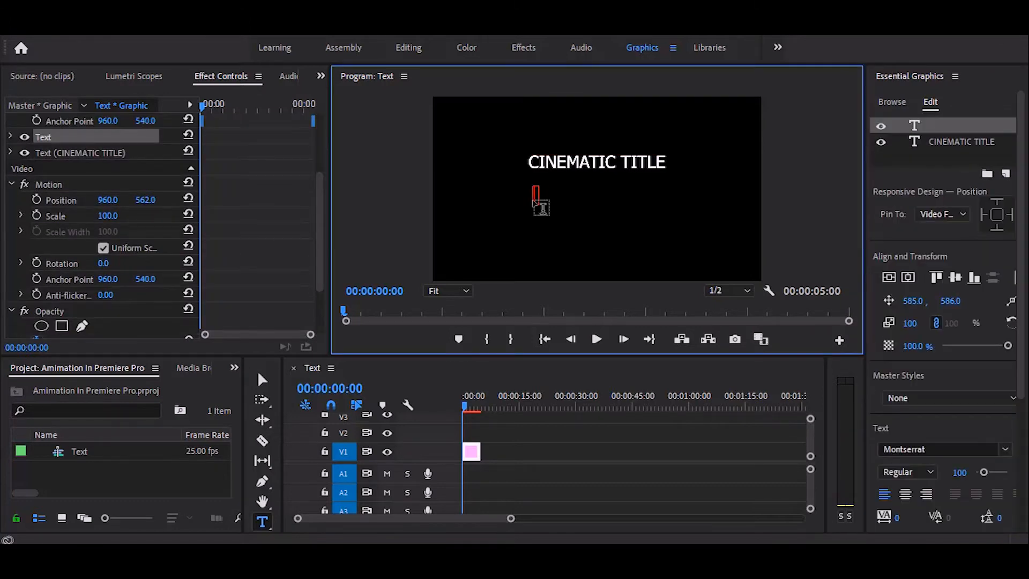
{"action": "type", "text": "Animation"}
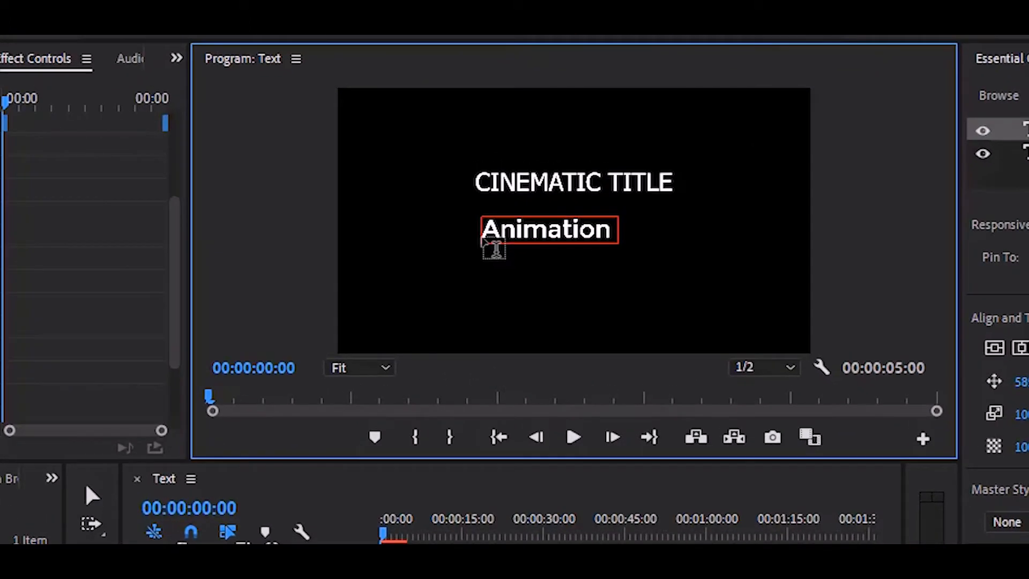
{"action": "type", "text": "  in Premiere"}
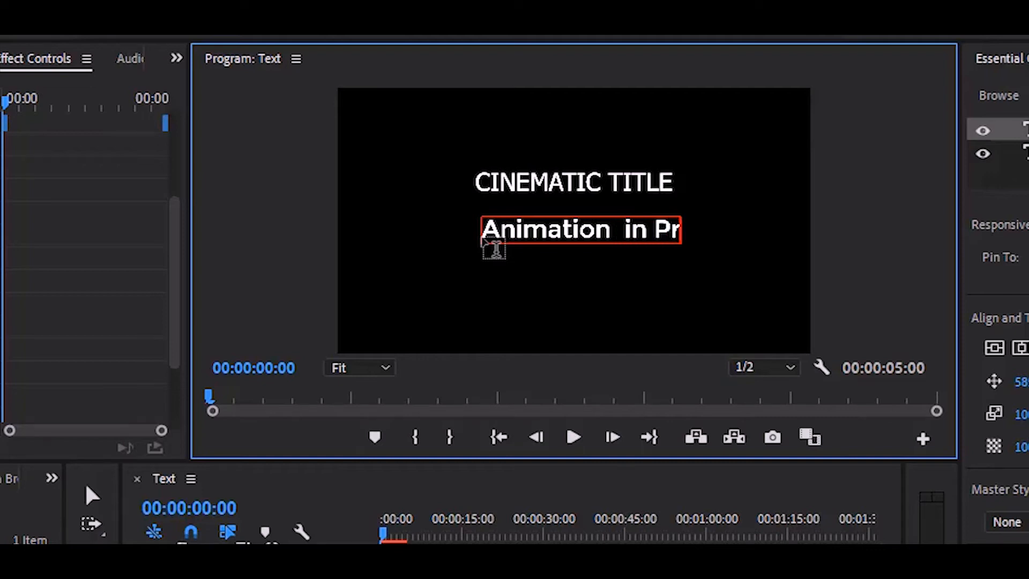
{"action": "type", "text": " Pro"}
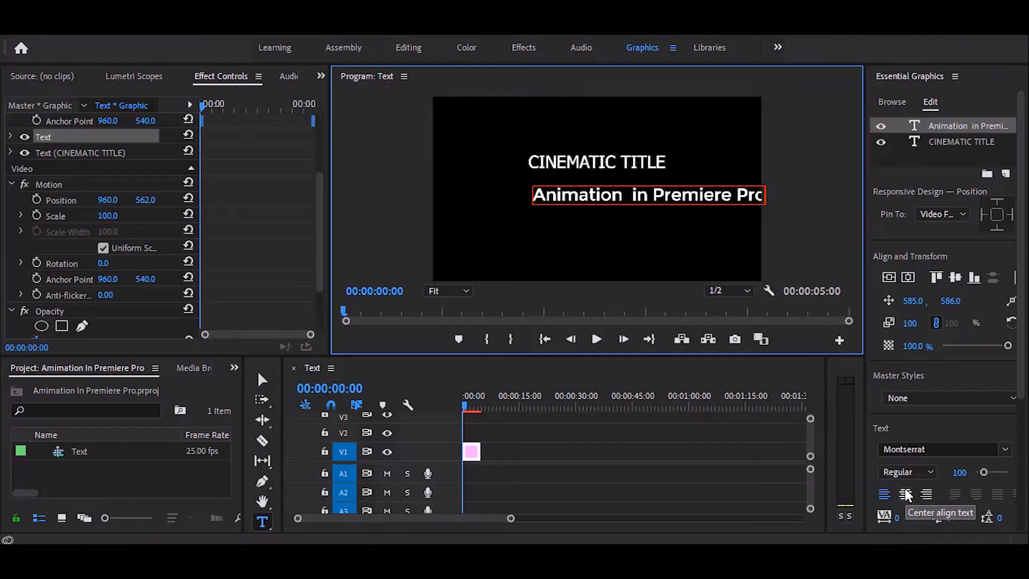
{"action": "left_click", "coordinate": [906, 494]}
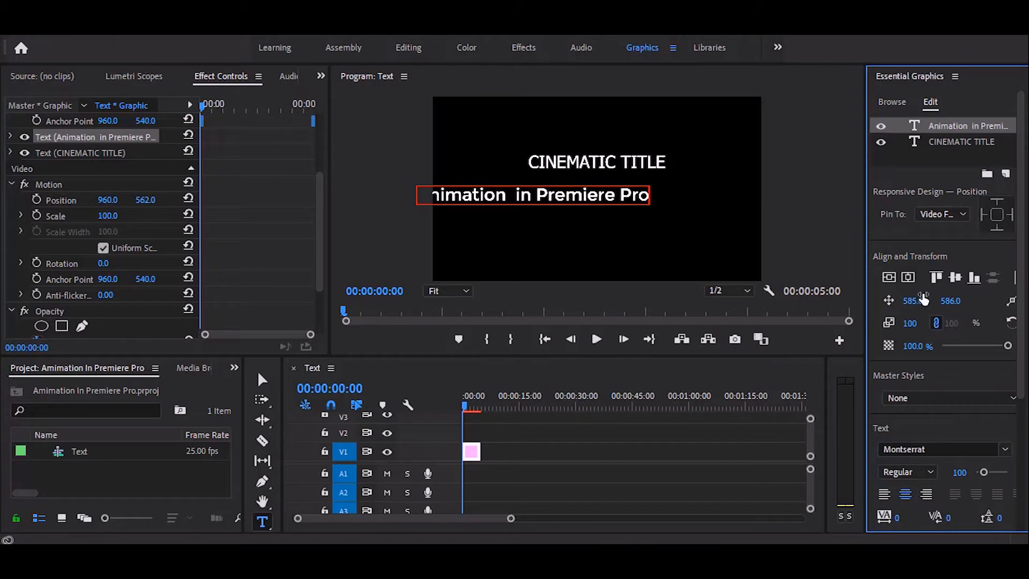
{"action": "left_click", "coordinate": [908, 277]}
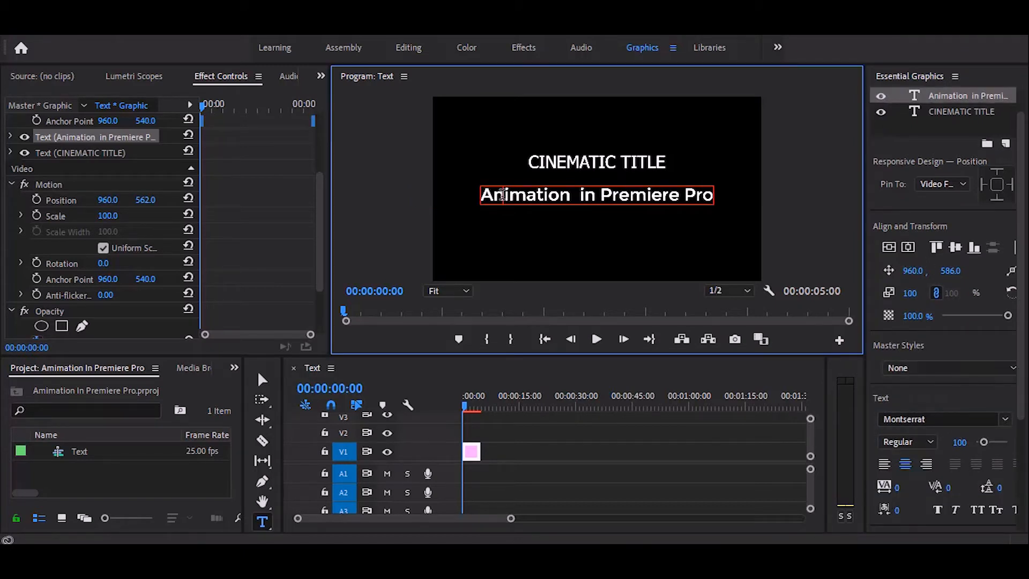
- Set the font size of the whole subtitle line to 65
{"action": "key", "text": "ctrl+a"}
{"action": "left_click", "coordinate": [958, 443]}
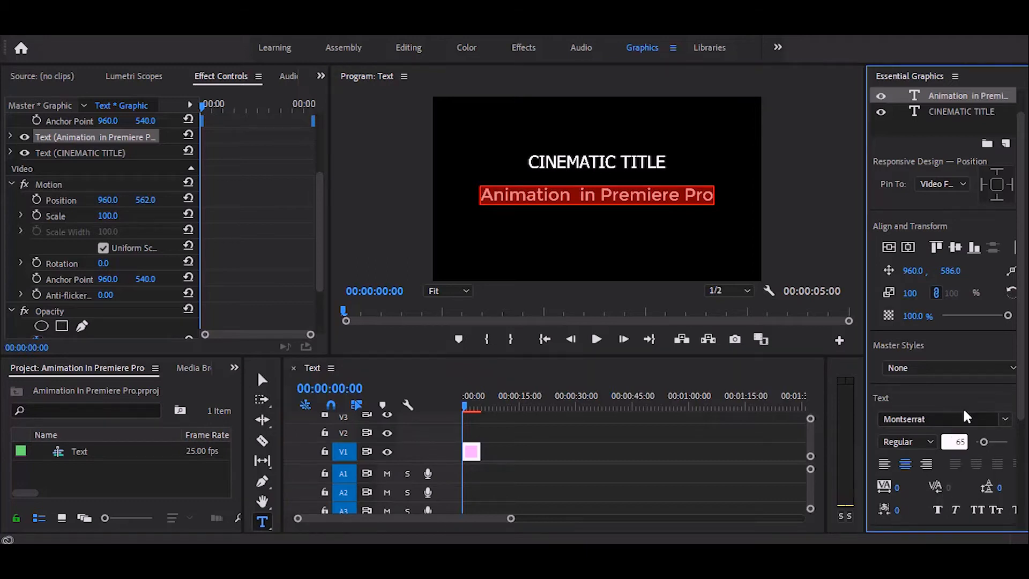
{"action": "type", "text": "65"}
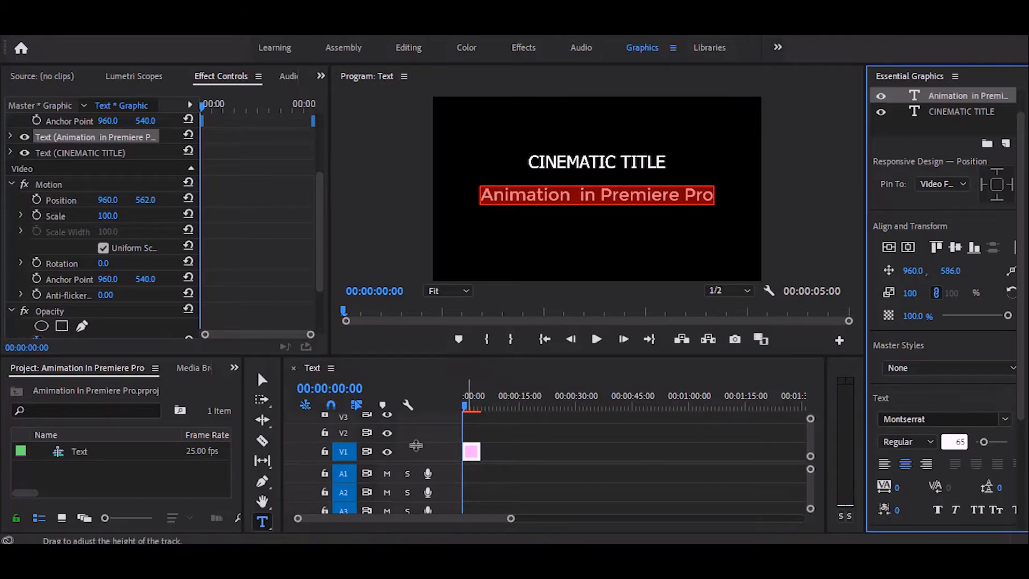
{"action": "left_click", "coordinate": [471, 454]}
- Change the subtitle's font to Times New Roman, keeping the Regular style
{"action": "left_click", "coordinate": [932, 418]}
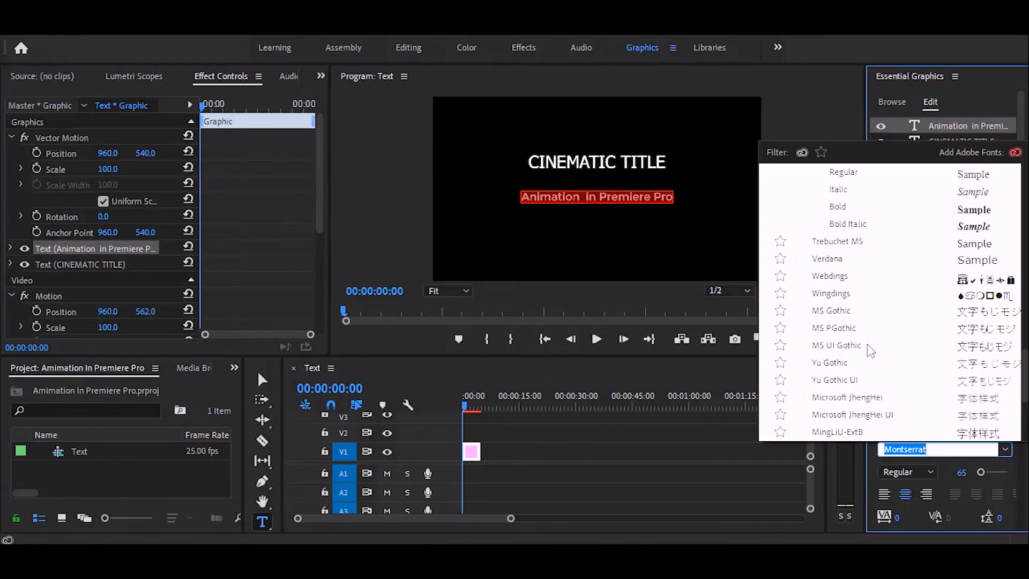
{"action": "scroll", "coordinate": [871, 351], "scroll_direction": "down", "scroll_amount": 2}
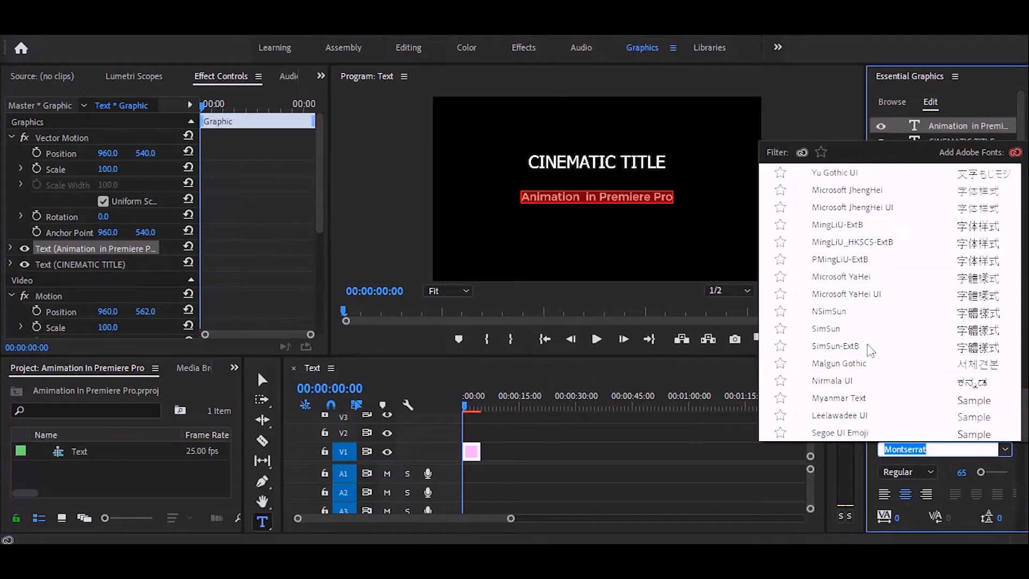
{"action": "scroll", "coordinate": [870, 350], "scroll_direction": "up", "scroll_amount": 3}
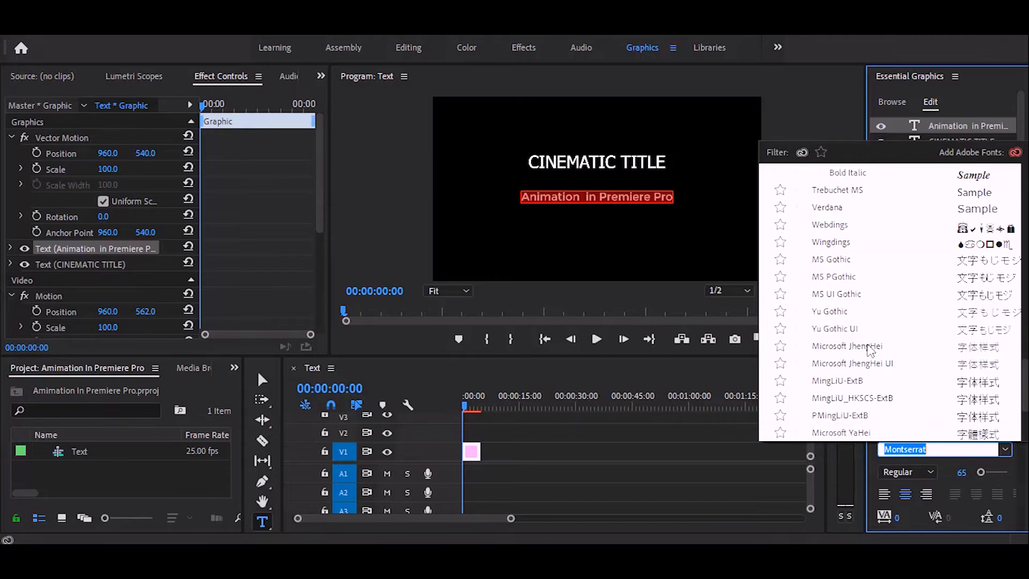
{"action": "scroll", "coordinate": [870, 351], "scroll_direction": "up", "scroll_amount": 2}
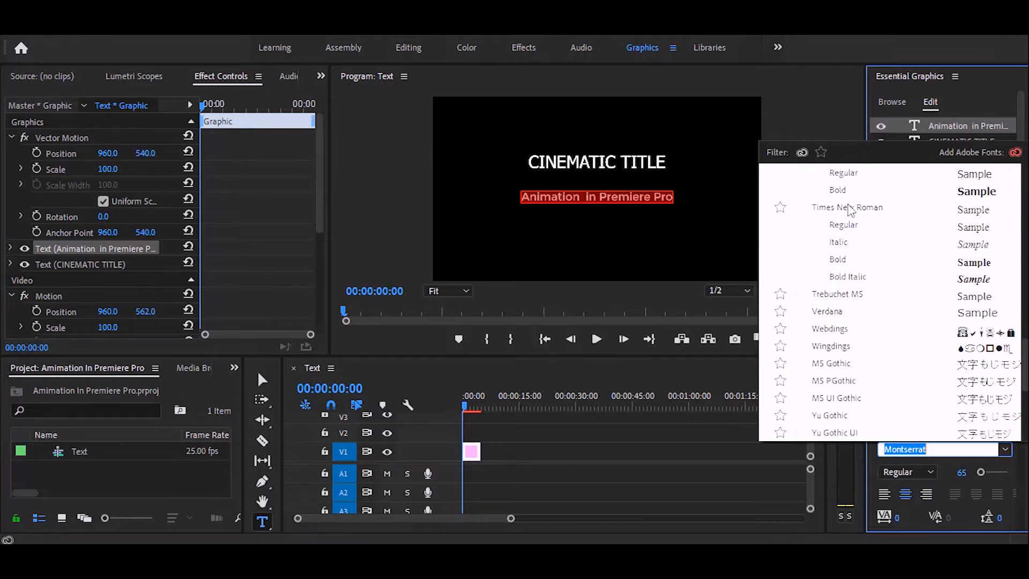
{"action": "left_click", "coordinate": [848, 207]}
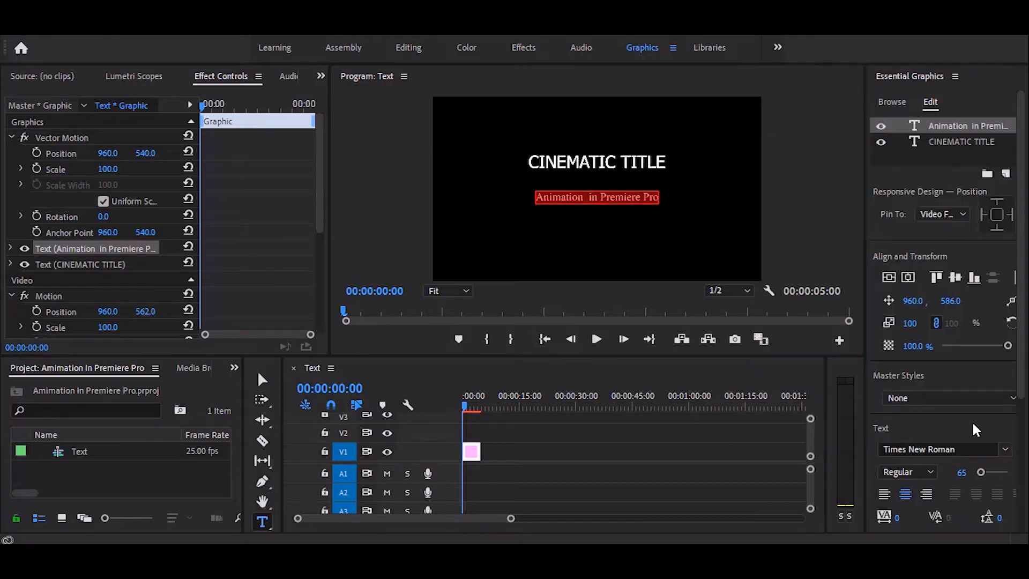
{"action": "left_click", "coordinate": [916, 472]}
- Draw a thin horizontal rectangle between title and subtitle, slightly wider than the title, starting at about 431, 476
{"action": "left_click", "coordinate": [263, 480]}
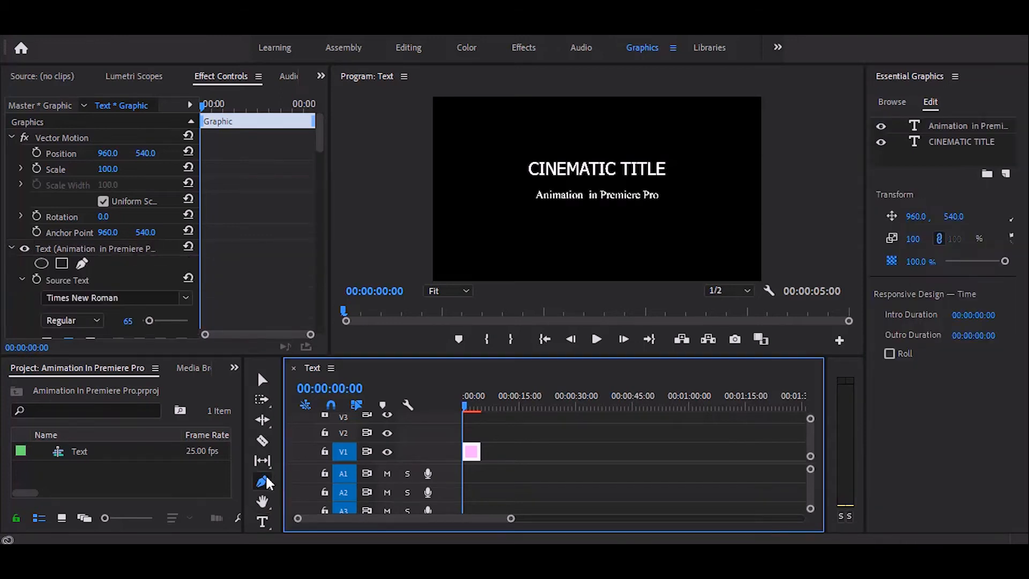
{"action": "left_click", "coordinate": [265, 482]}
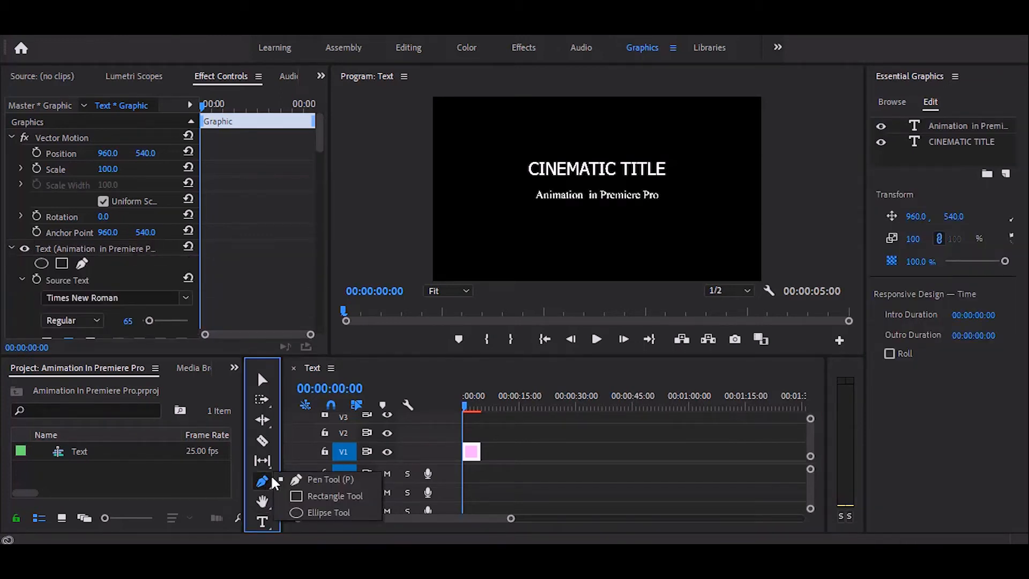
{"action": "left_click", "coordinate": [306, 495]}
{"action": "left_click_drag", "start_coordinate": [505, 181], "coordinate": [693, 187]}
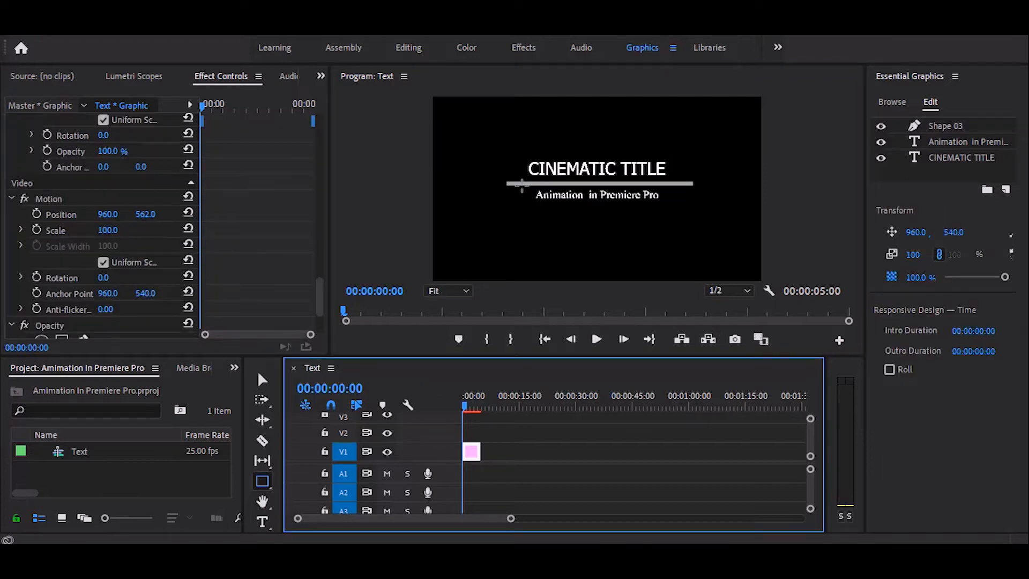
- Select the divider line and move its anchor point from its left end to the center of the line
{"action": "left_click", "coordinate": [262, 379]}
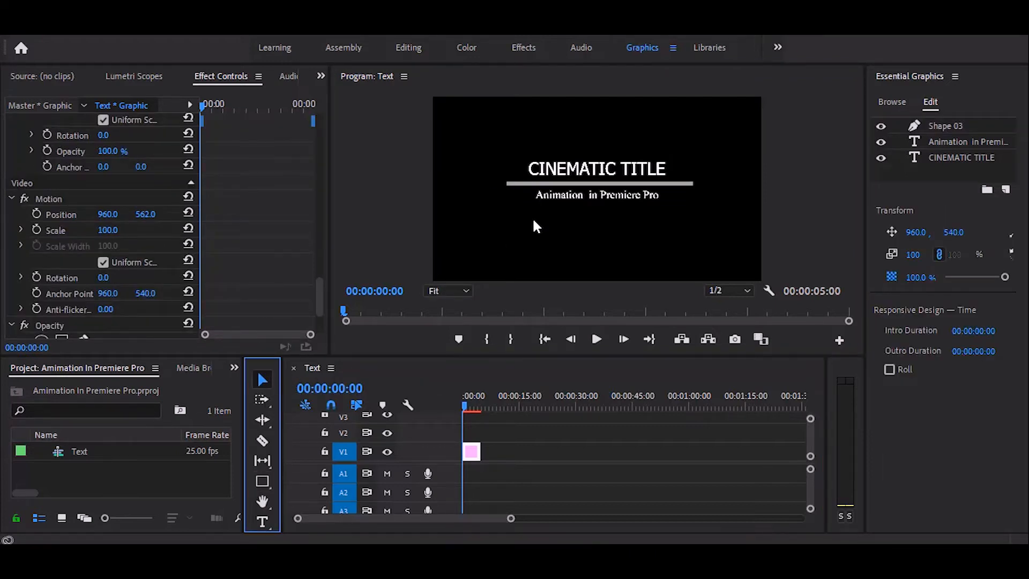
{"action": "left_click", "coordinate": [563, 184]}
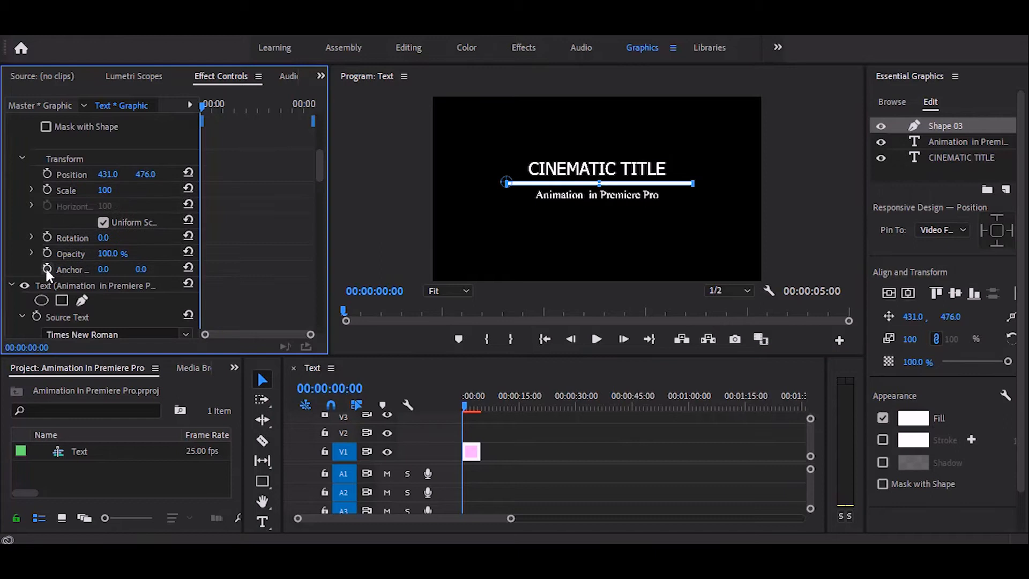
{"action": "left_click", "coordinate": [510, 183]}
{"action": "left_click_drag", "start_coordinate": [510, 183], "coordinate": [603, 186]}
- Turn off the line's uniform scaling and keyframe its horizontal scale at the clip's start, with a value of 0 at 00:00:02:20
{"action": "scroll", "coordinate": [105, 281], "scroll_direction": "up", "scroll_amount": 2}
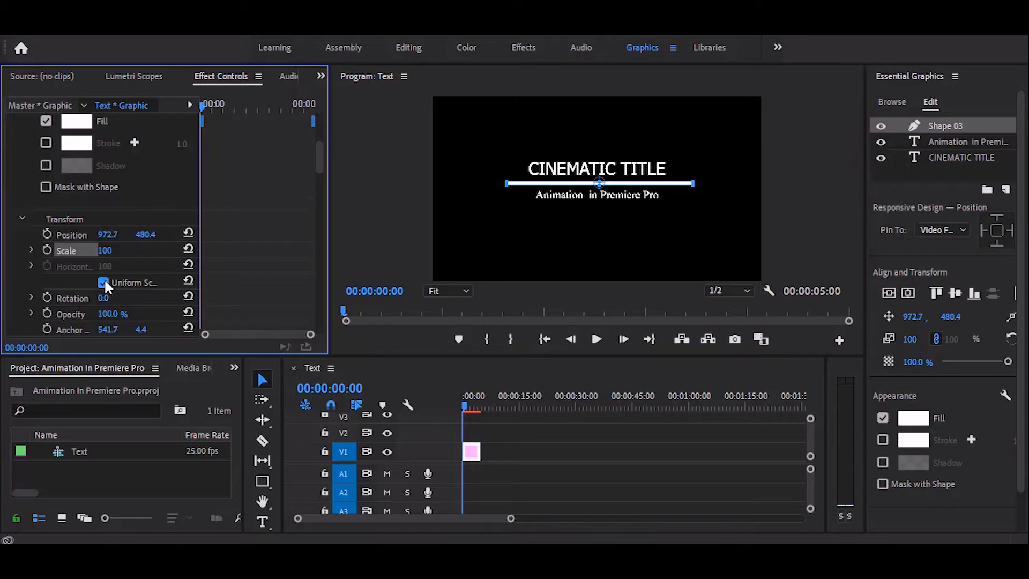
{"action": "left_click", "coordinate": [104, 279]}
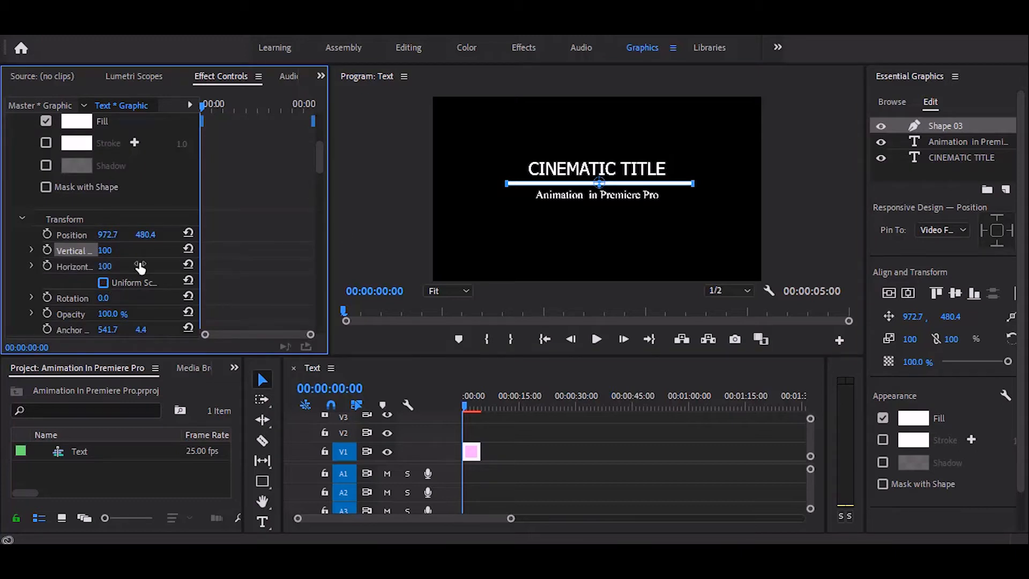
{"action": "scroll", "coordinate": [140, 262], "scroll_direction": "down", "scroll_amount": 2}
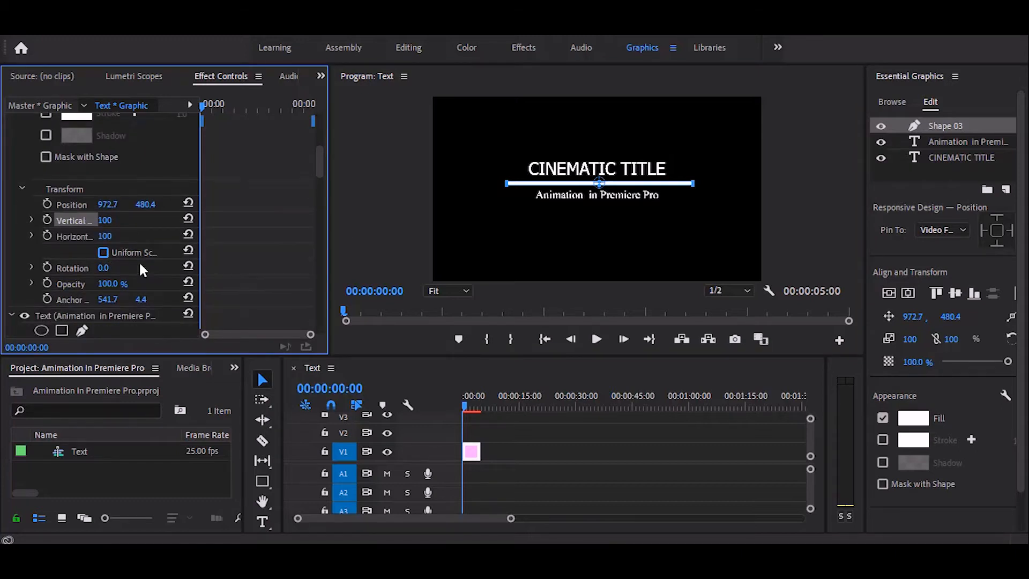
{"action": "left_click", "coordinate": [47, 235]}
{"action": "left_click_drag", "start_coordinate": [467, 407], "coordinate": [476, 407]}
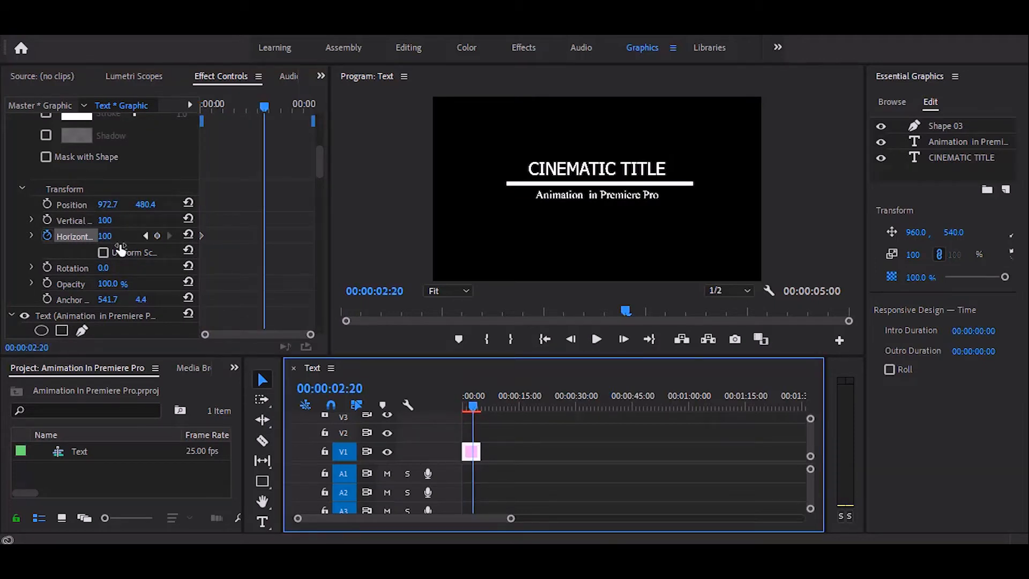
{"action": "left_click", "coordinate": [110, 236]}
{"action": "type", "text": "0"}
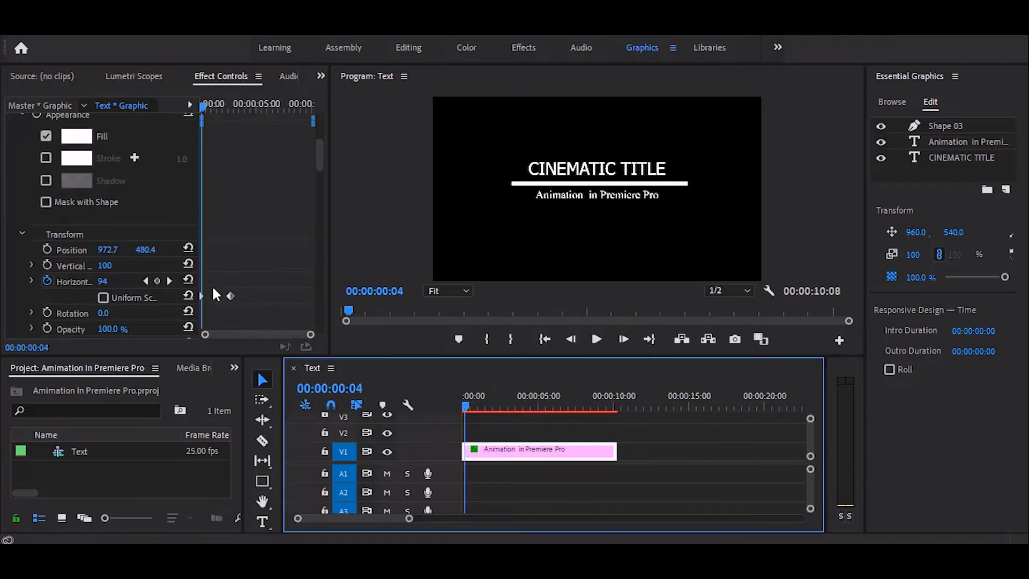
- Swap the line's horizontal scale keyframes so it grows from 0 to 100, and play back the animation
{"action": "scroll", "coordinate": [213, 284], "scroll_direction": "down", "scroll_amount": 1}
{"action": "left_click_drag", "start_coordinate": [202, 250], "coordinate": [239, 251]}
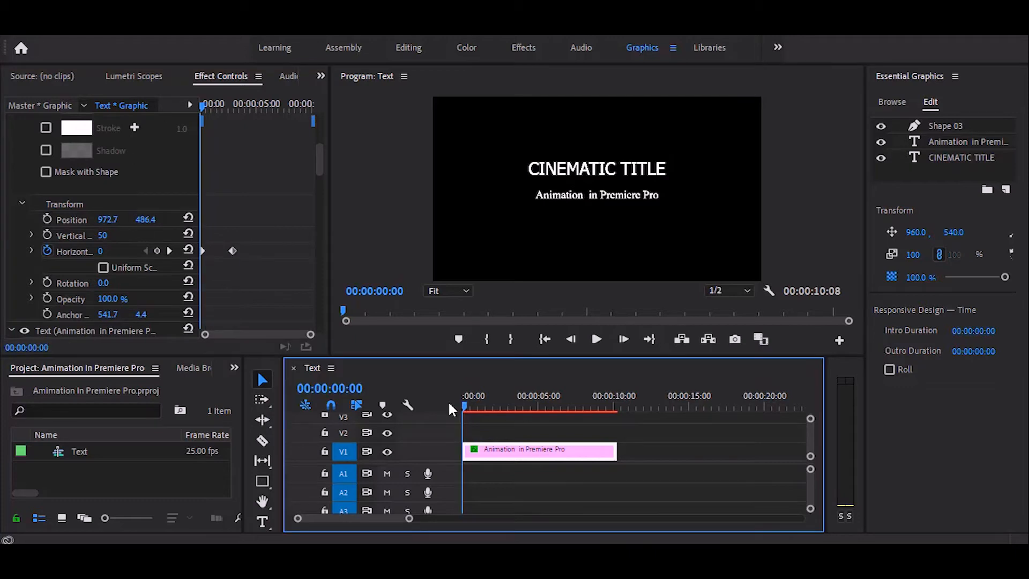
{"action": "key", "text": "space"}
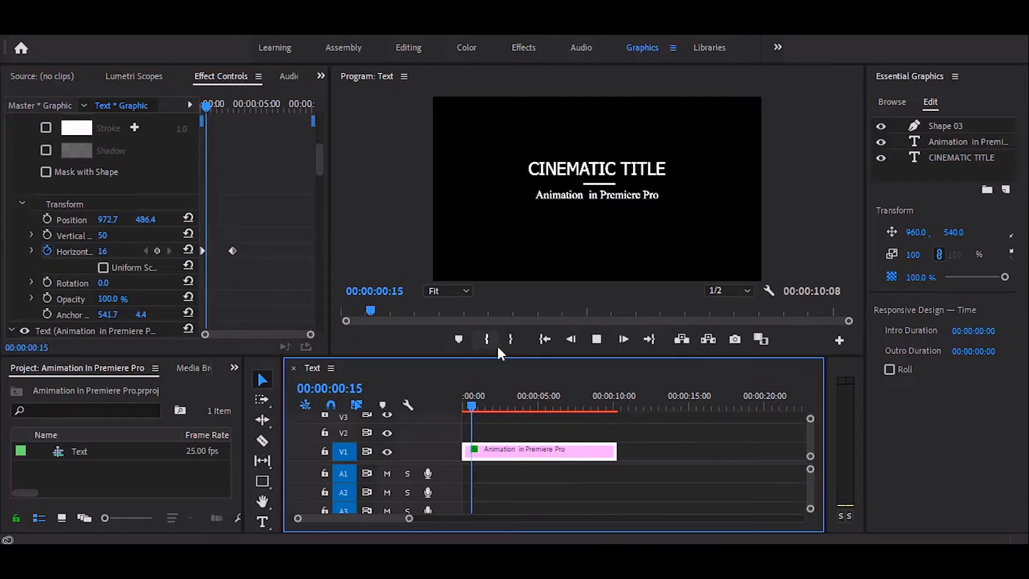
{"action": "key", "text": "space"}
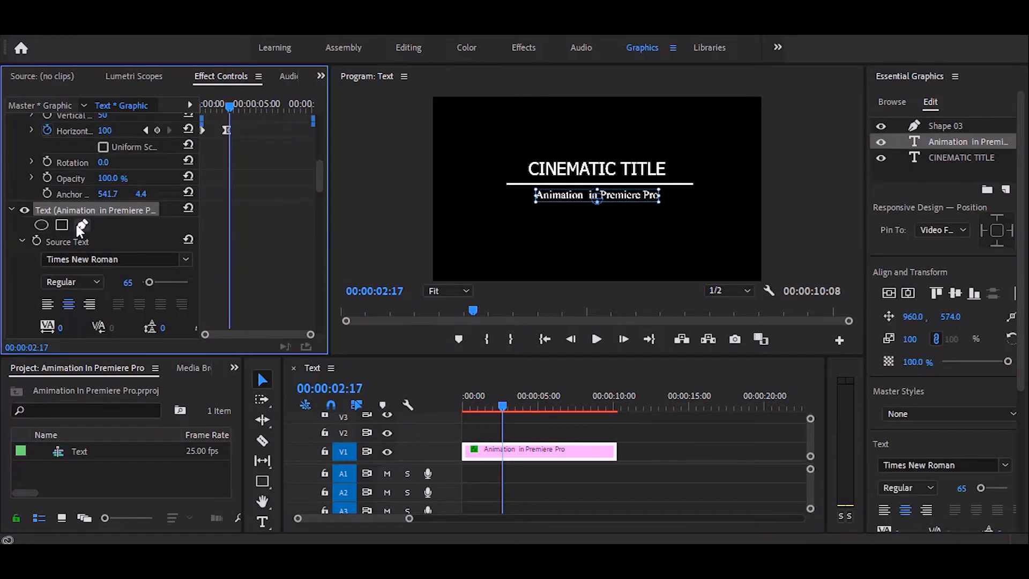
- Draw a four-point pen mask around the subtitle text, with its upper edge just below the divider line
{"action": "left_click", "coordinate": [78, 226]}
{"action": "left_click", "coordinate": [527, 197]}
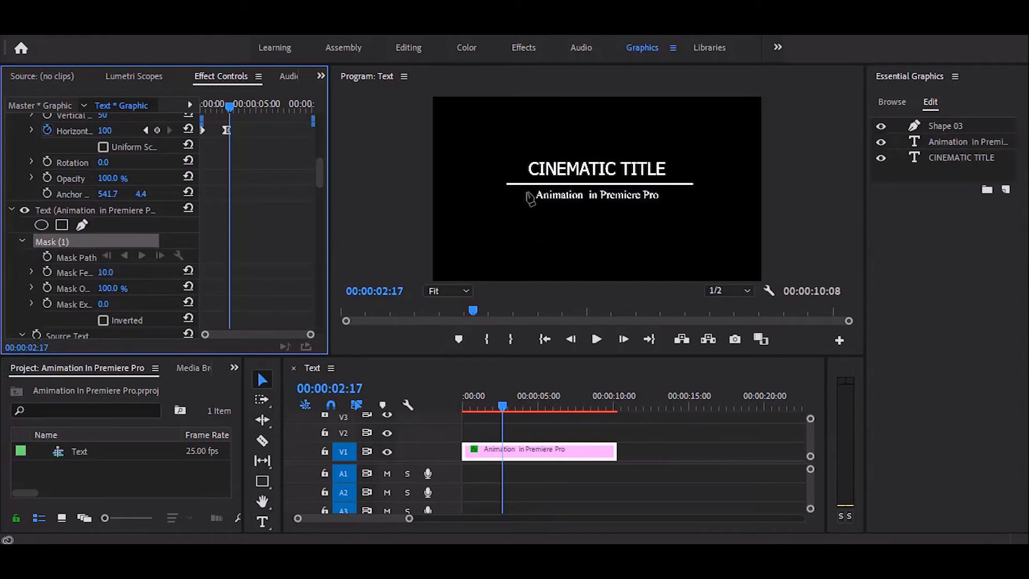
{"action": "left_click", "coordinate": [527, 190]}
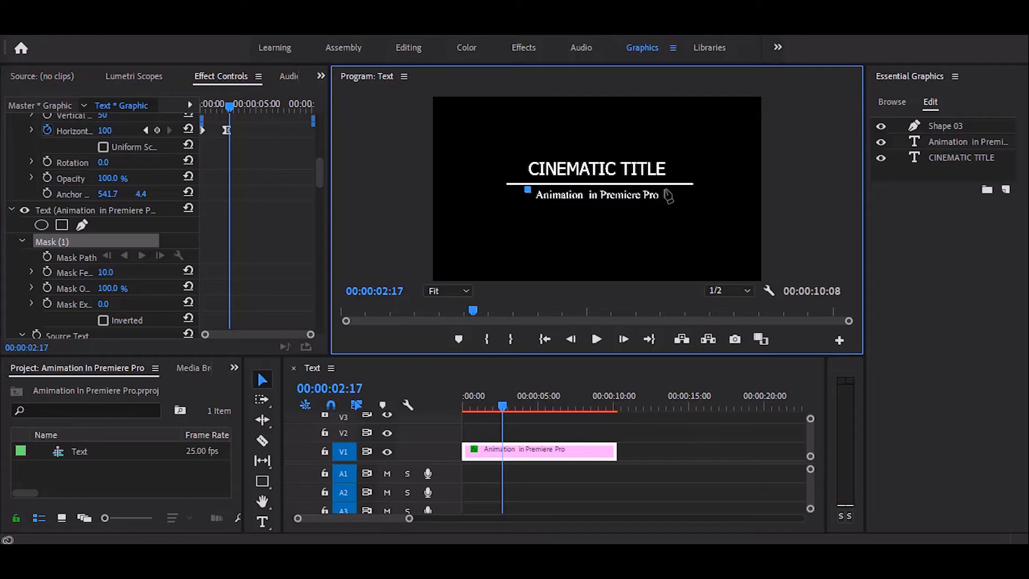
{"action": "left_click", "coordinate": [665, 190]}
{"action": "left_click", "coordinate": [665, 213]}
{"action": "left_click", "coordinate": [533, 215]}
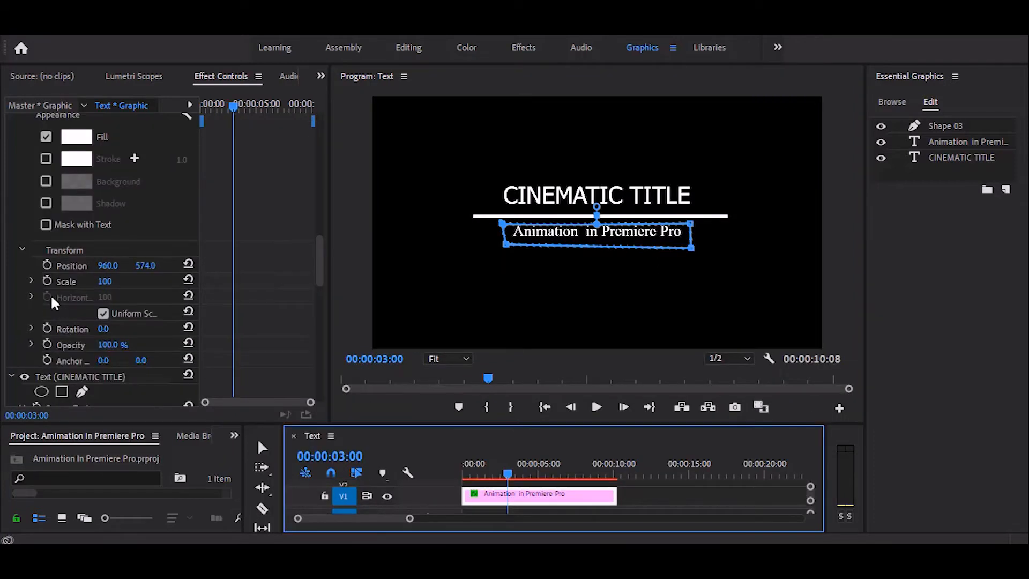
- Keyframe the subtitle's position at 00:00:03:00, raise it out of the mask at 00:00:04:09, and scrub to 00:00:05:04
{"action": "left_click", "coordinate": [48, 265]}
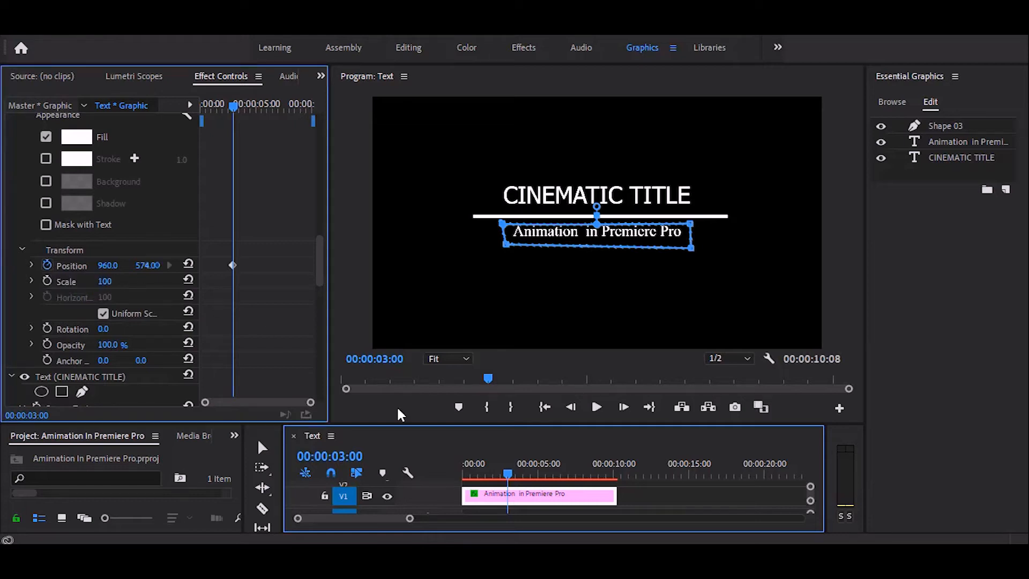
{"action": "left_click_drag", "start_coordinate": [508, 473], "coordinate": [529, 473]}
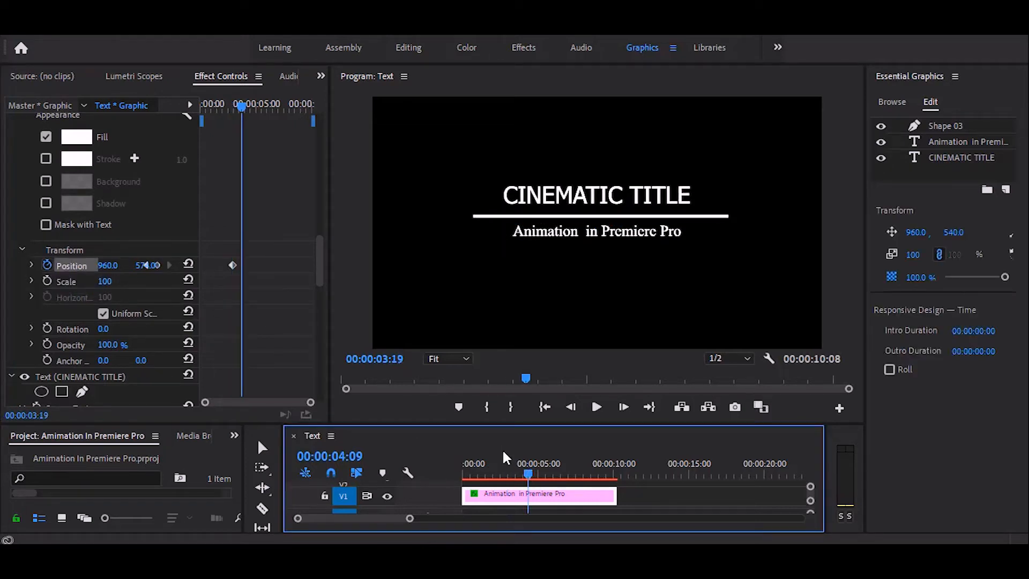
{"action": "left_click", "coordinate": [145, 266]}
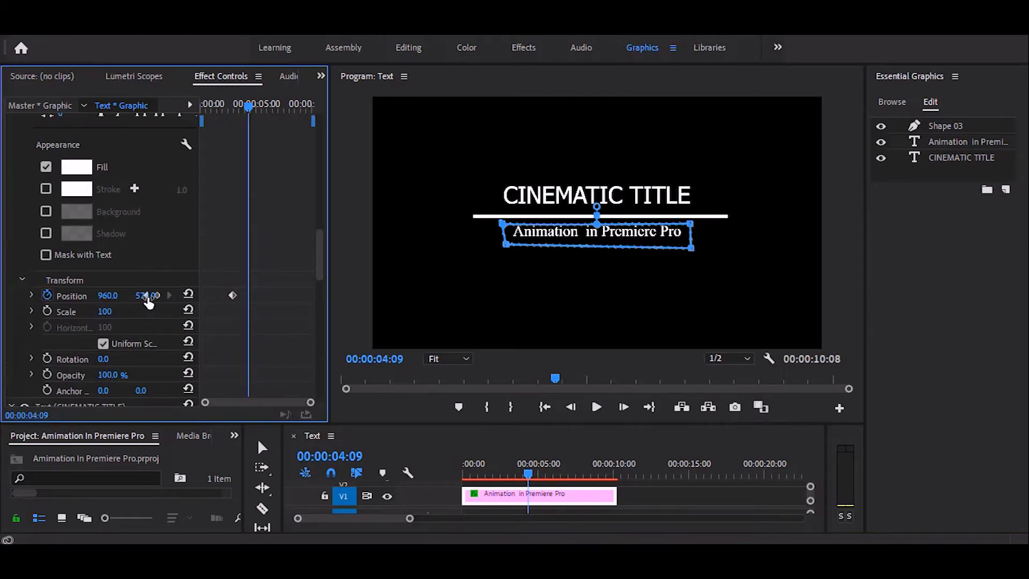
{"action": "left_click_drag", "start_coordinate": [146, 296], "coordinate": [146, 295]}
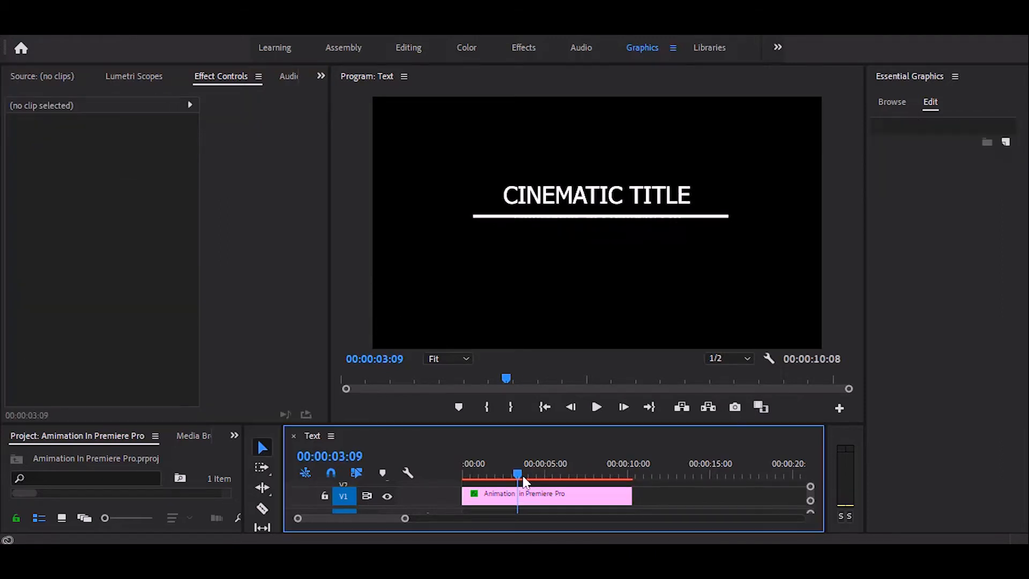
{"action": "left_click_drag", "start_coordinate": [521, 480], "coordinate": [549, 479]}
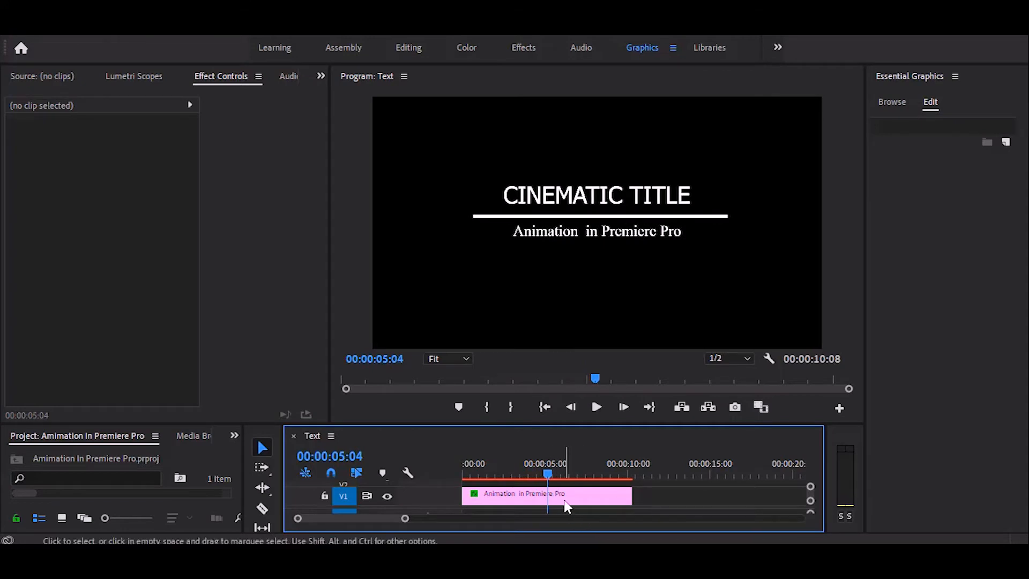
- Draw a four-point pen mask around the CINEMATIC TITLE text, with its lower edge just above the divider line
{"action": "left_click", "coordinate": [560, 499]}
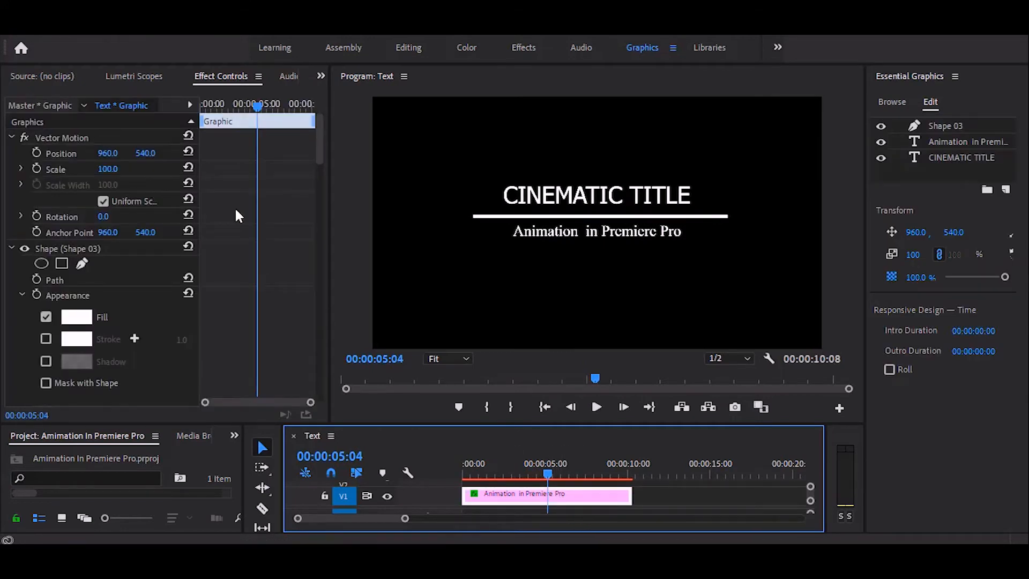
{"action": "left_click", "coordinate": [497, 220]}
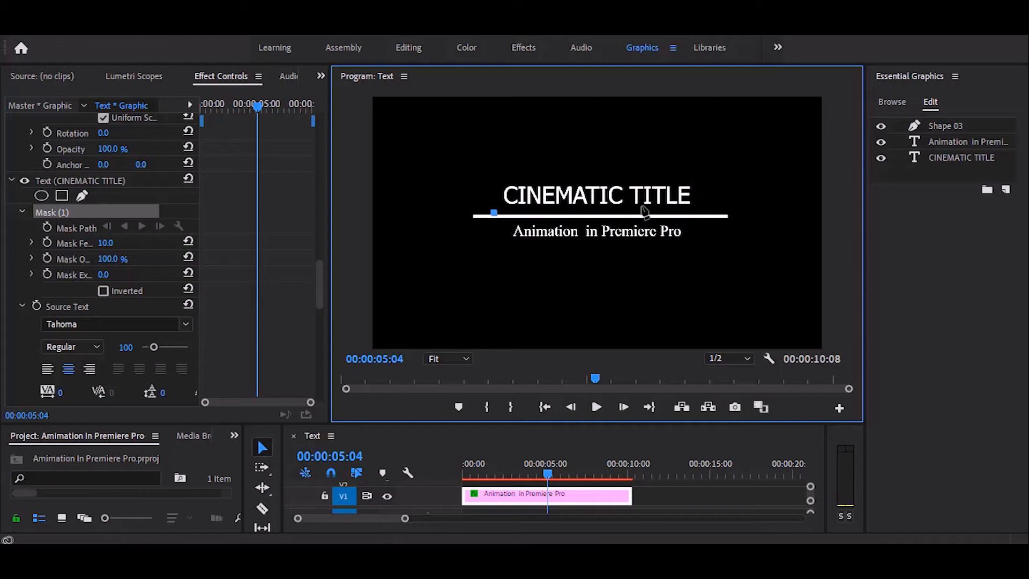
{"action": "left_click", "coordinate": [699, 210]}
{"action": "left_click", "coordinate": [697, 177]}
{"action": "left_click", "coordinate": [491, 177]}
{"action": "left_click", "coordinate": [493, 212]}
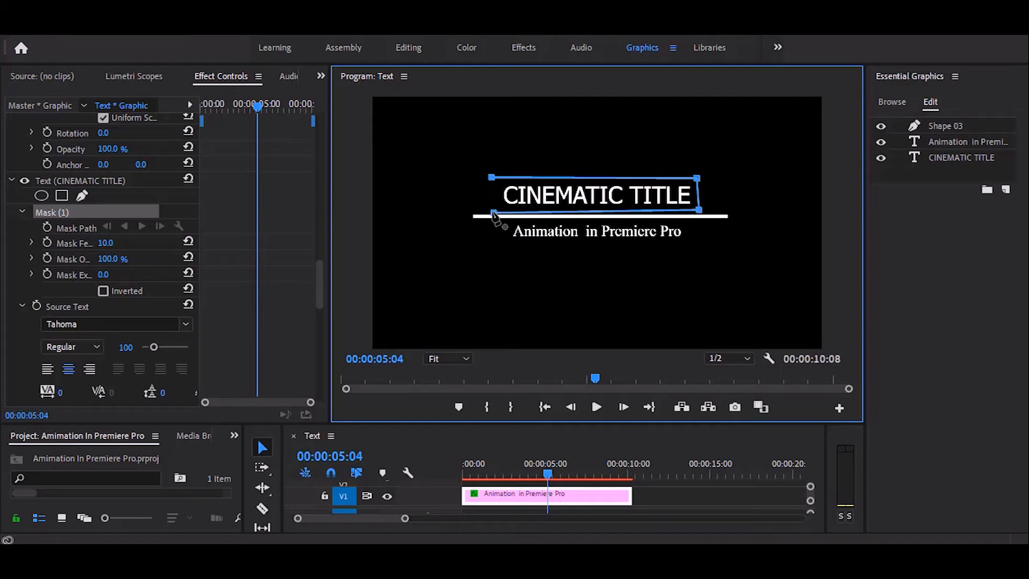
- Keyframe the title text's position starting at 00:00:05:04, ease out both position keyframes, and preview the slide animation
{"action": "scroll", "coordinate": [47, 312], "scroll_direction": "down", "scroll_amount": 5}
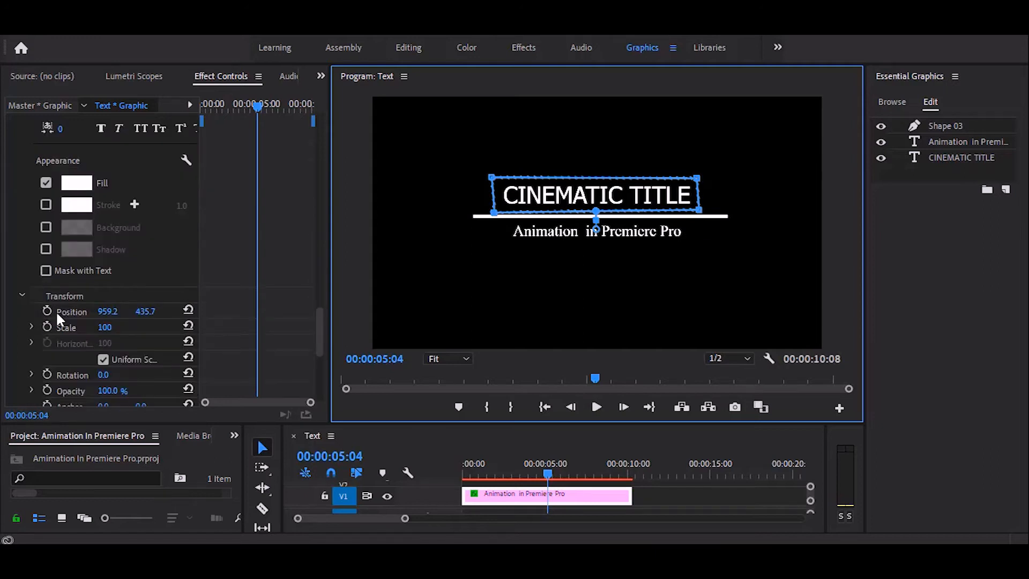
{"action": "left_click", "coordinate": [47, 310]}
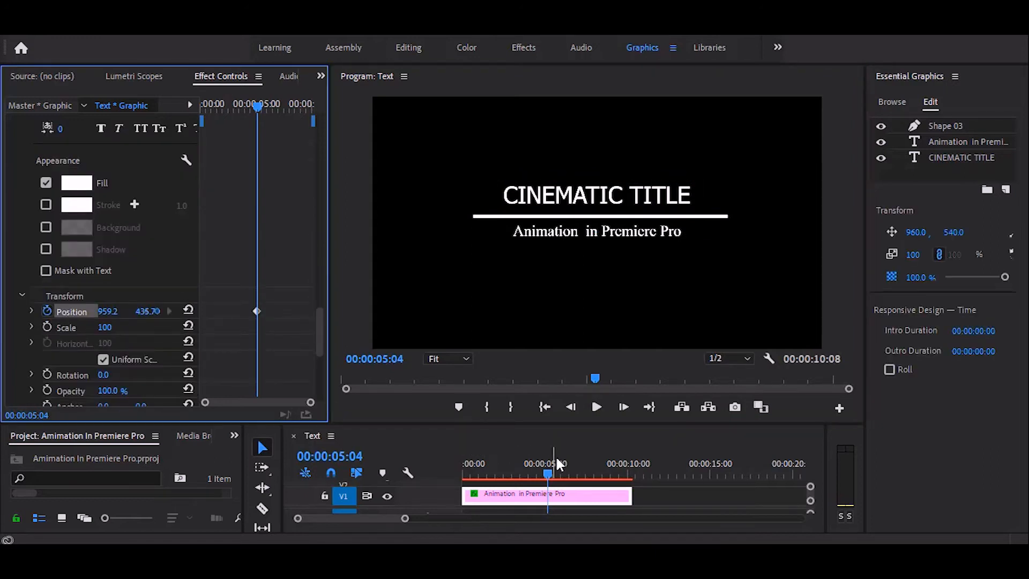
{"action": "left_click_drag", "start_coordinate": [548, 471], "coordinate": [567, 474]}
{"action": "mouse_move", "coordinate": [143, 312]}
{"action": "left_mouse_down"}
{"action": "mouse_move", "coordinate": [169, 312]}
{"action": "mouse_move", "coordinate": [146, 311]}
{"action": "left_mouse_up"}
{"action": "right_click", "coordinate": [247, 320]}
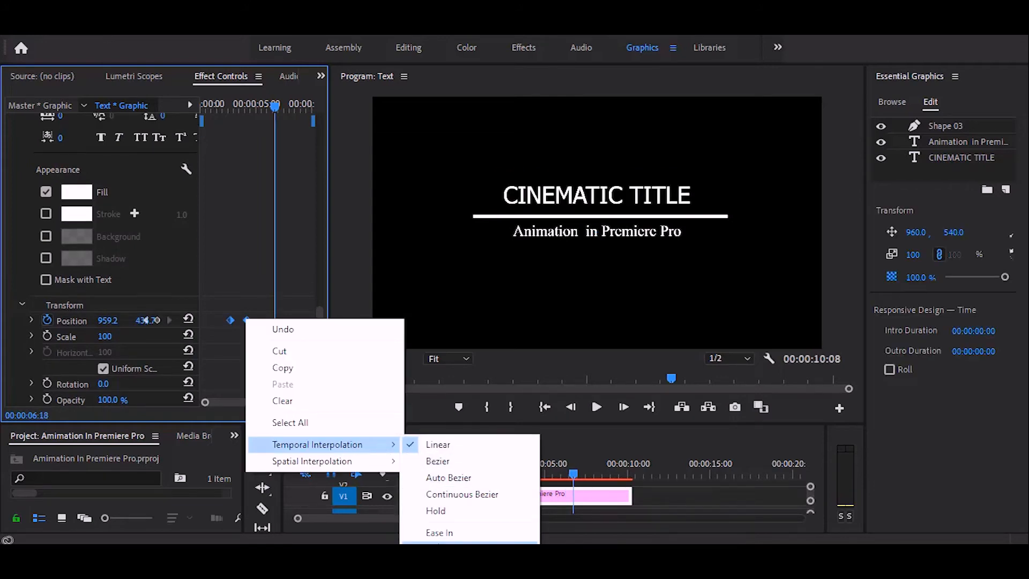
{"action": "left_click", "coordinate": [448, 542]}
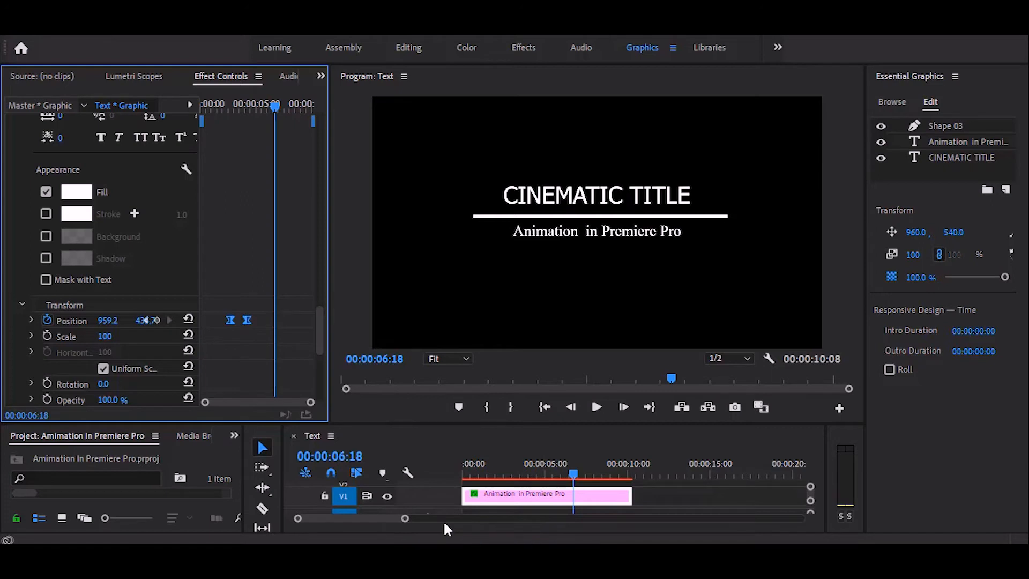
{"action": "left_click_drag", "start_coordinate": [464, 475], "coordinate": [577, 477]}
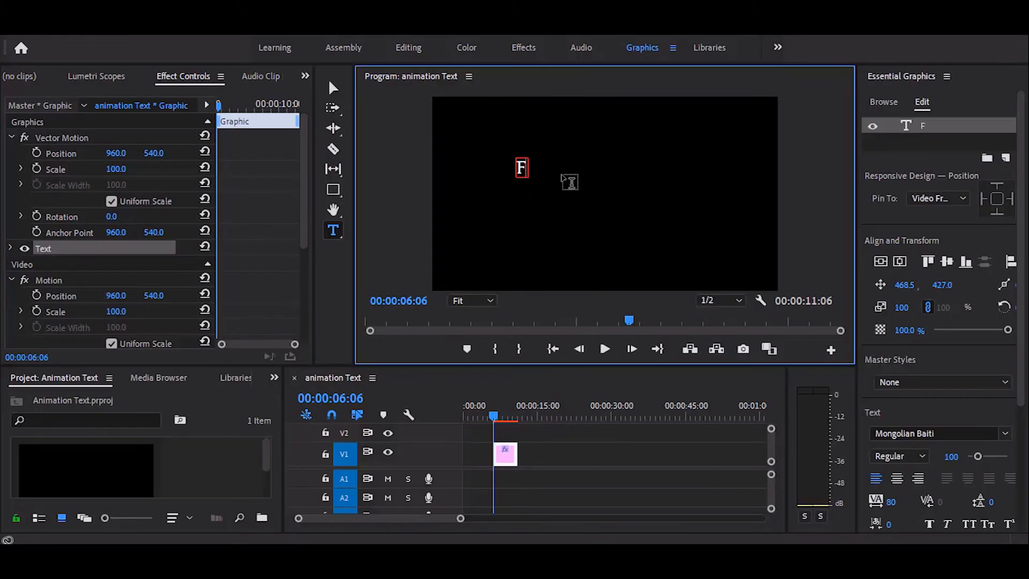
- Add a title with the creator's full name, centre-align it, centre it horizontally in the frame, and set its font to Montserrat
{"action": "type", "text": "ARABI"}
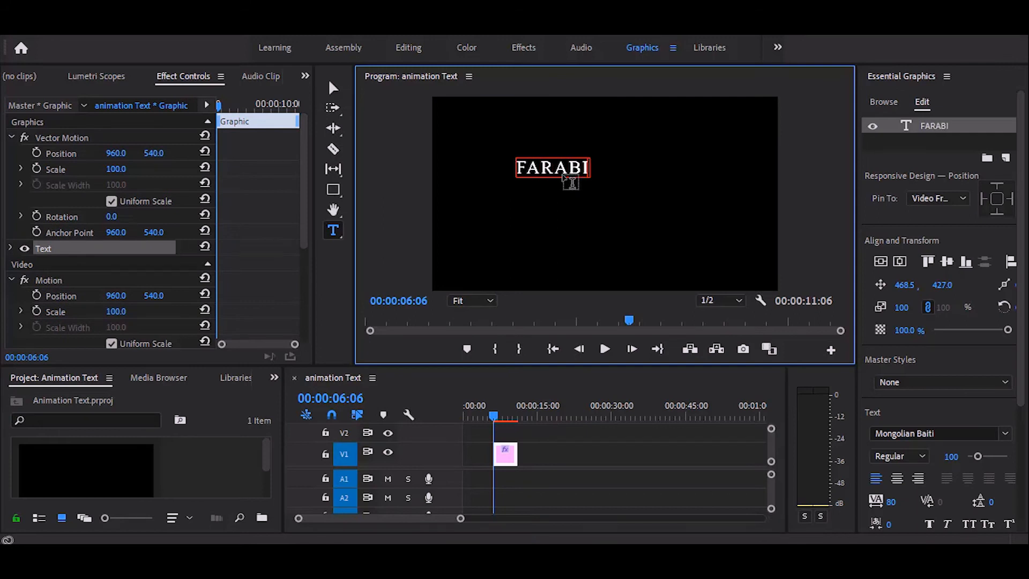
{"action": "type", "text": " ASHRAF"}
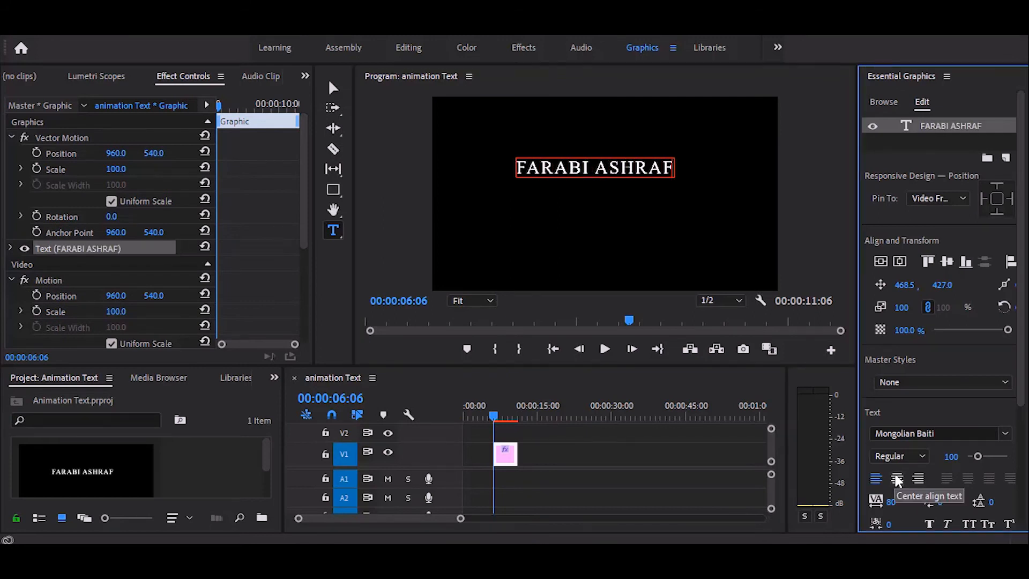
{"action": "left_click", "coordinate": [897, 479]}
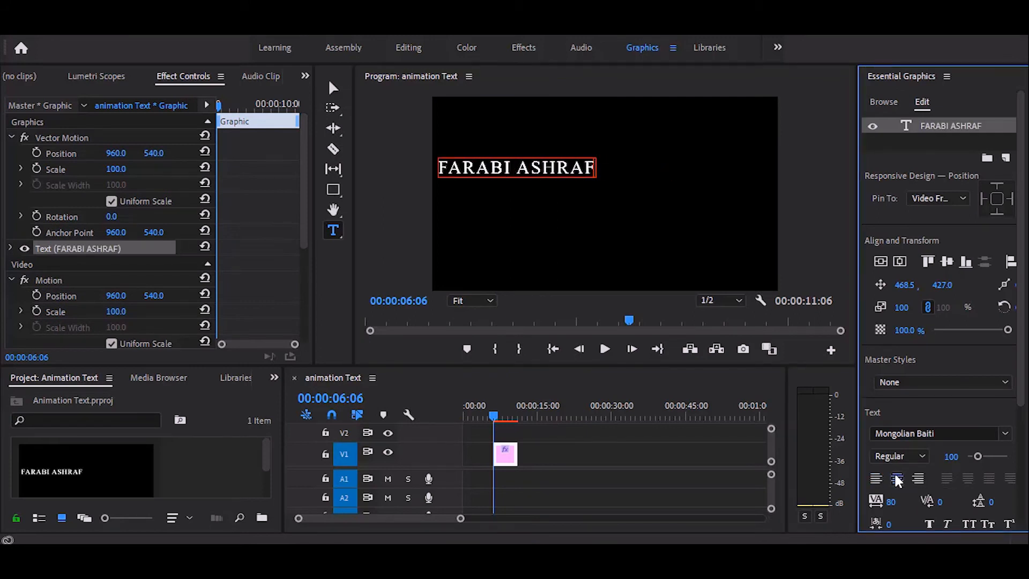
{"action": "left_click", "coordinate": [899, 262]}
{"action": "scroll", "coordinate": [1002, 289], "scroll_direction": "down", "scroll_amount": 3}
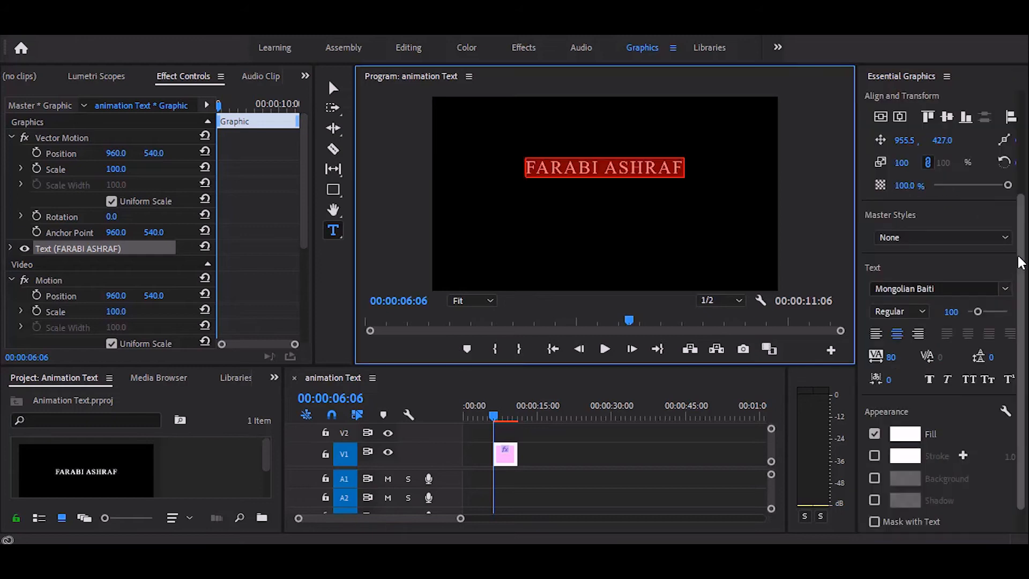
{"action": "left_click", "coordinate": [1005, 289]}
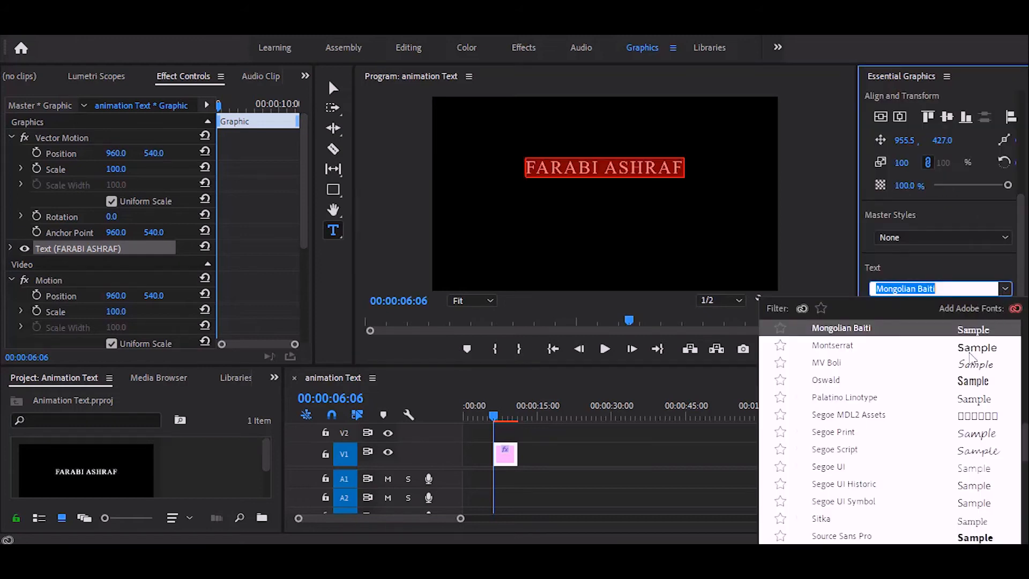
{"action": "left_click", "coordinate": [832, 345]}
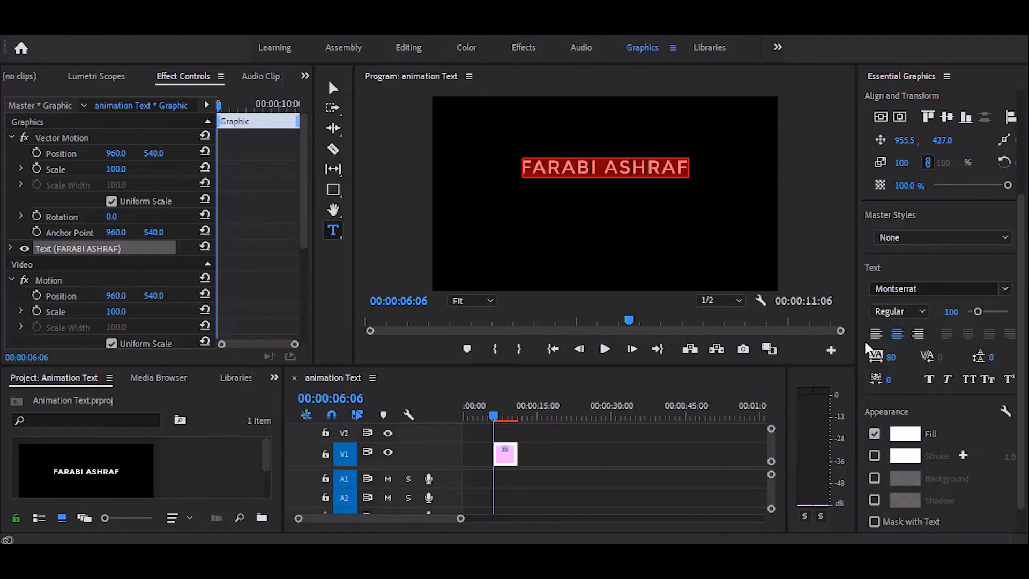
- Add a second text line reading SUBSCRIBE FOR MORE below the name, centre-aligned and centred horizontally in the frame
{"action": "left_click", "coordinate": [536, 199]}
{"action": "type", "text": "SUB"}
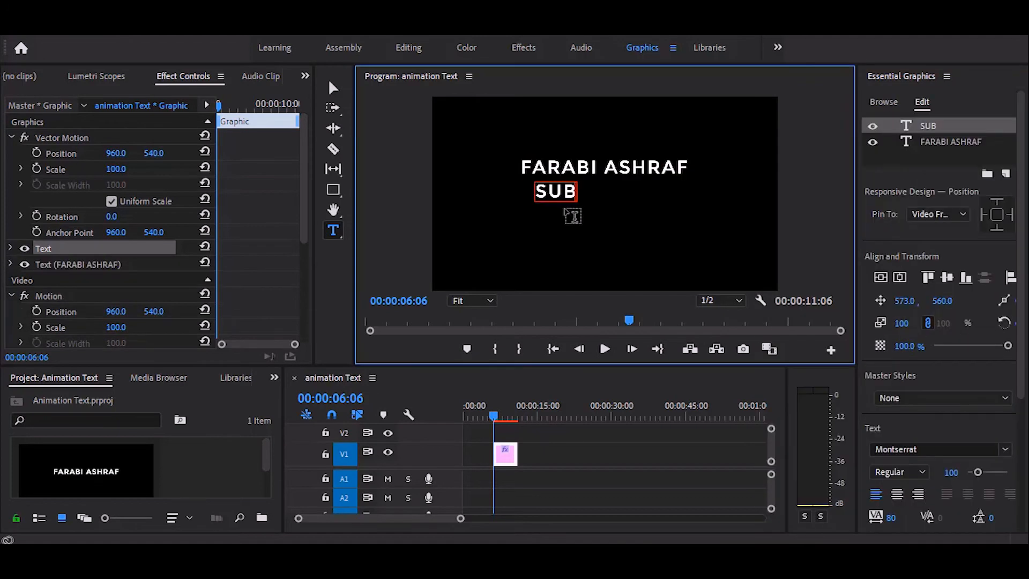
{"action": "type", "text": "SCRIBE FOR MO"}
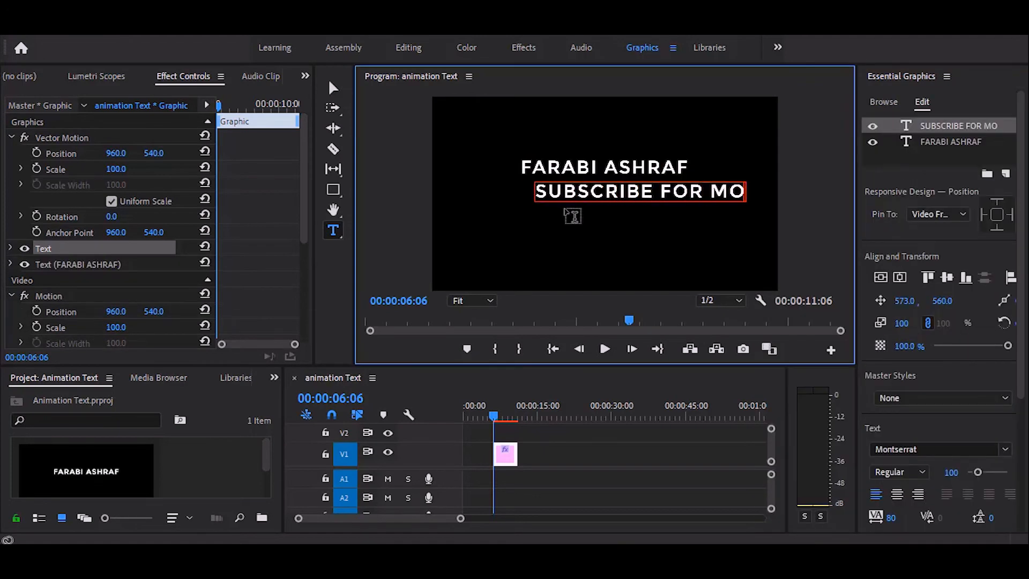
{"action": "type", "text": "RE"}
{"action": "left_click", "coordinate": [897, 494]}
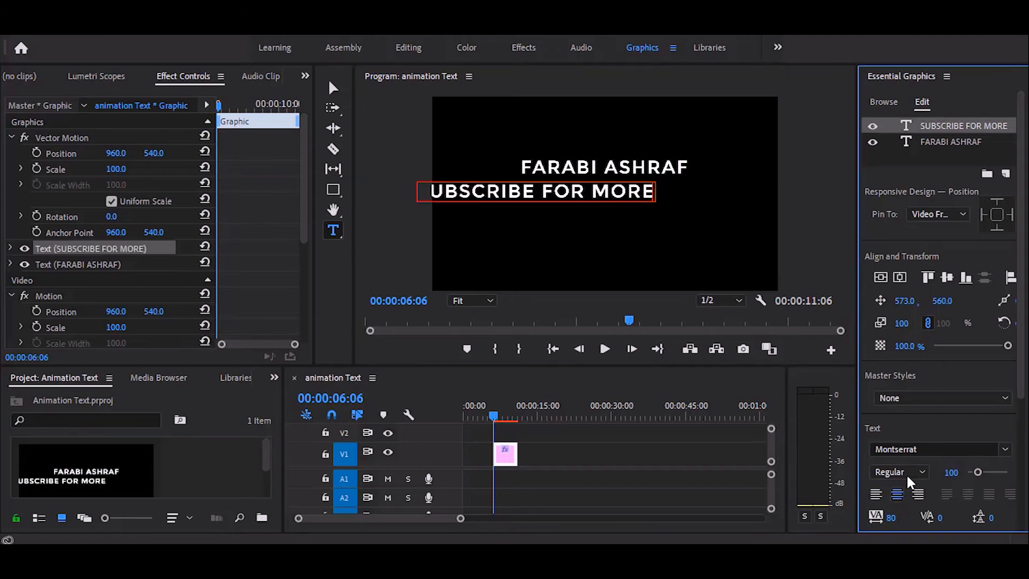
{"action": "left_click", "coordinate": [901, 277]}
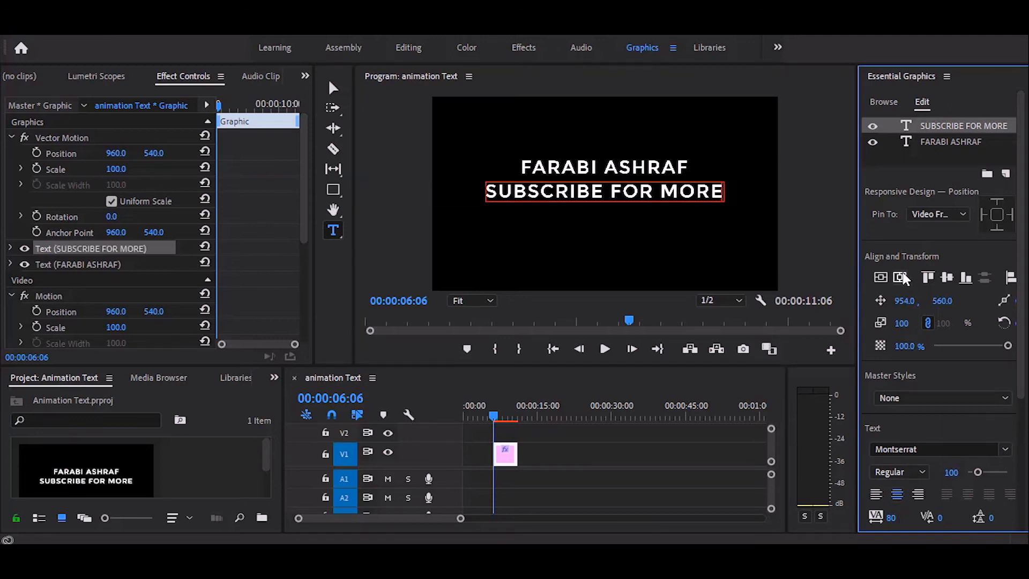
- Set the SUBSCRIBE FOR MORE text to size 65 in Times New Roman
{"action": "left_click_drag", "start_coordinate": [487, 191], "coordinate": [724, 198]}
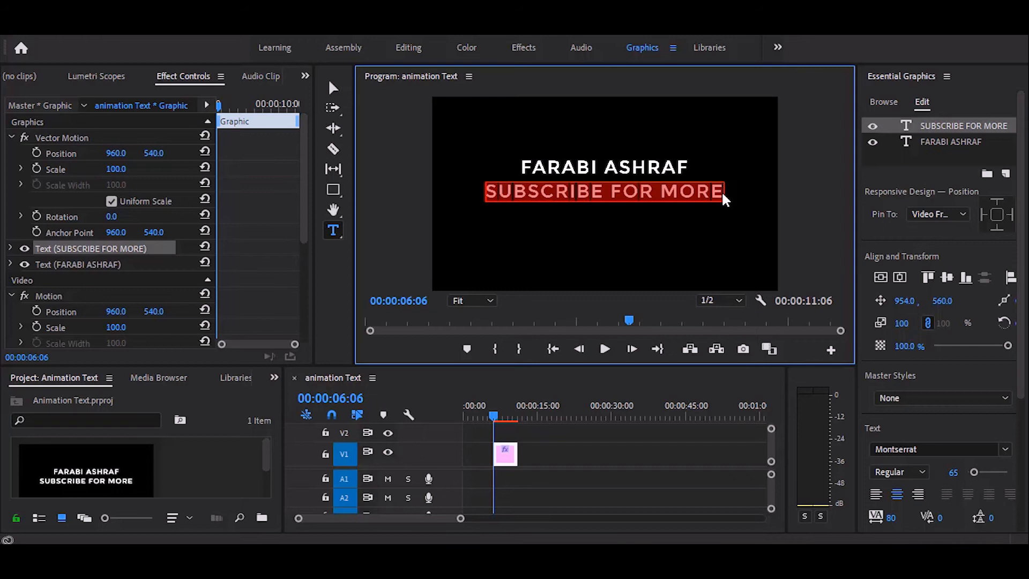
{"action": "left_click", "coordinate": [947, 471]}
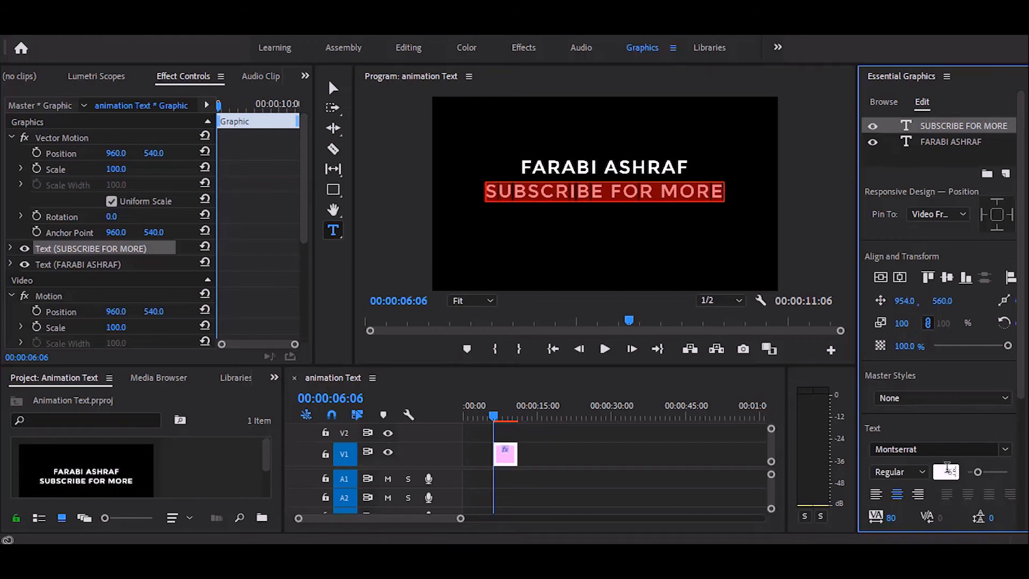
{"action": "key", "text": "Return"}
{"action": "left_click", "coordinate": [1004, 451]}
{"action": "scroll", "coordinate": [857, 253], "scroll_direction": "down", "scroll_amount": 9}
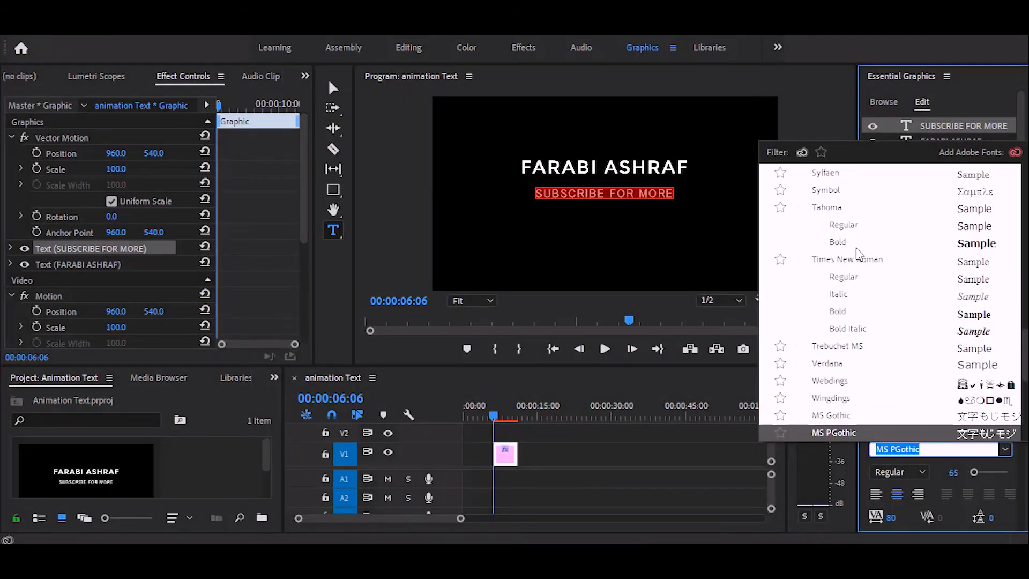
{"action": "left_click", "coordinate": [869, 260]}
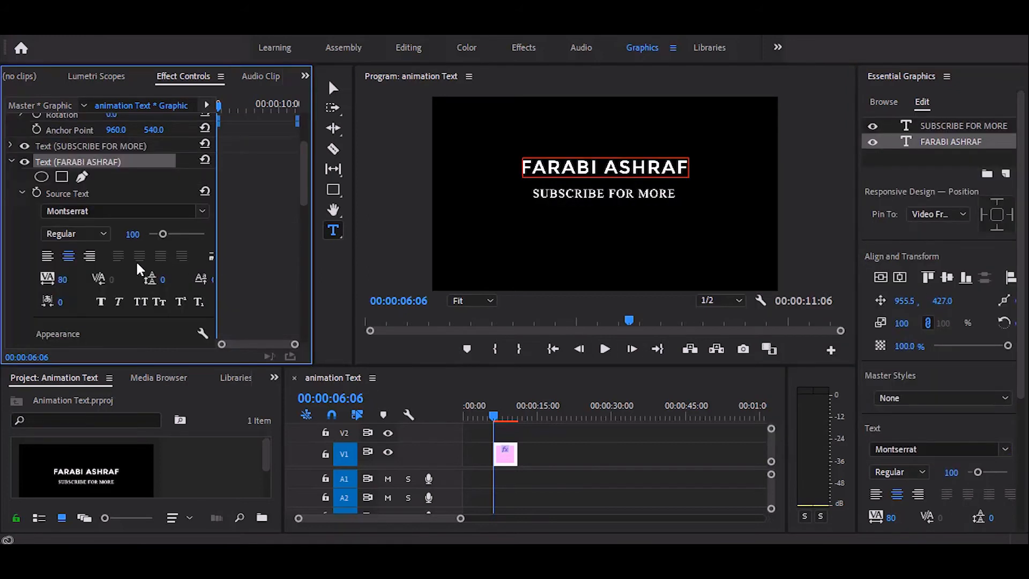
- Set the name title's tracking to 100 and lower the name and subtitle to vertical positions 475 and 605
{"action": "left_click", "coordinate": [63, 283]}
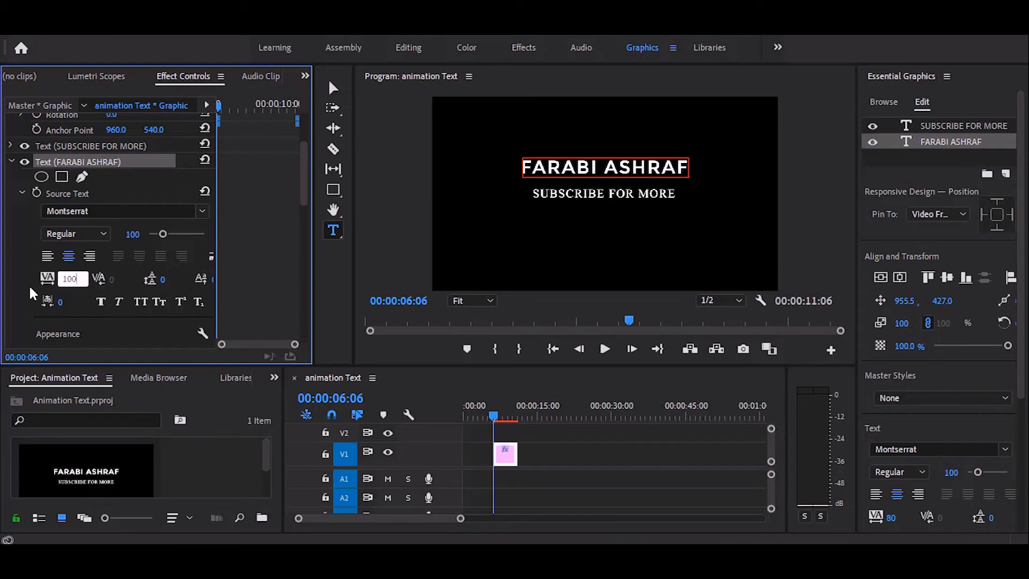
{"action": "key", "text": "Return"}
{"action": "scroll", "coordinate": [107, 241], "scroll_direction": "down", "scroll_amount": 5}
{"action": "left_click_drag", "start_coordinate": [154, 289], "coordinate": [189, 277]}
{"action": "scroll", "coordinate": [107, 241], "scroll_direction": "up", "scroll_amount": 5}
{"action": "left_click", "coordinate": [22, 236]}
{"action": "scroll", "coordinate": [52, 278], "scroll_direction": "down", "scroll_amount": 5}
- Find the Gaussian Blur video effect and apply it to the text clip on V1
{"action": "key", "text": "shift+7"}
{"action": "left_click", "coordinate": [54, 397]}
{"action": "type", "text": "Gauss"}
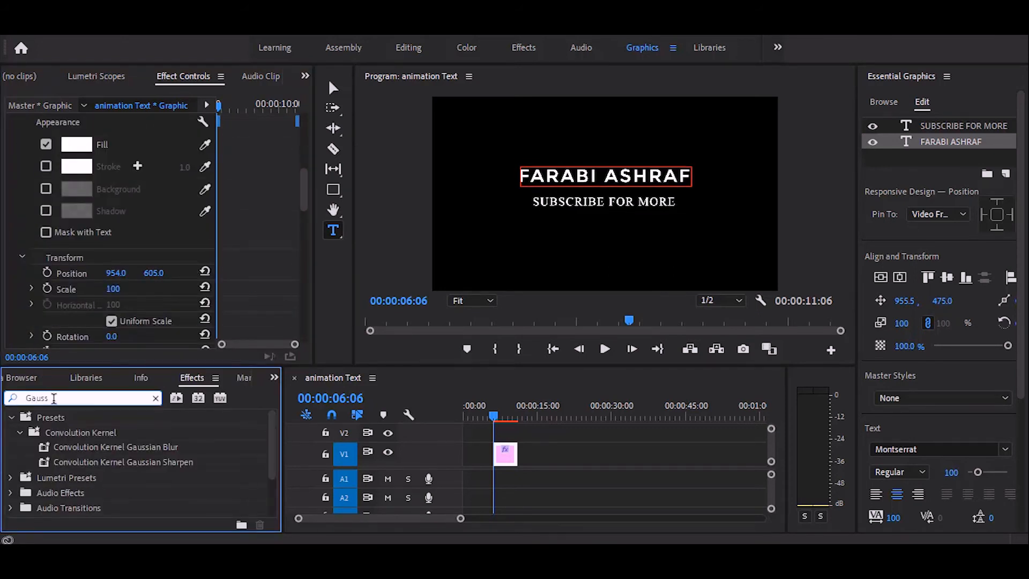
{"action": "type", "text": "ian Blur"}
{"action": "left_click_drag", "start_coordinate": [83, 495], "coordinate": [503, 460]}
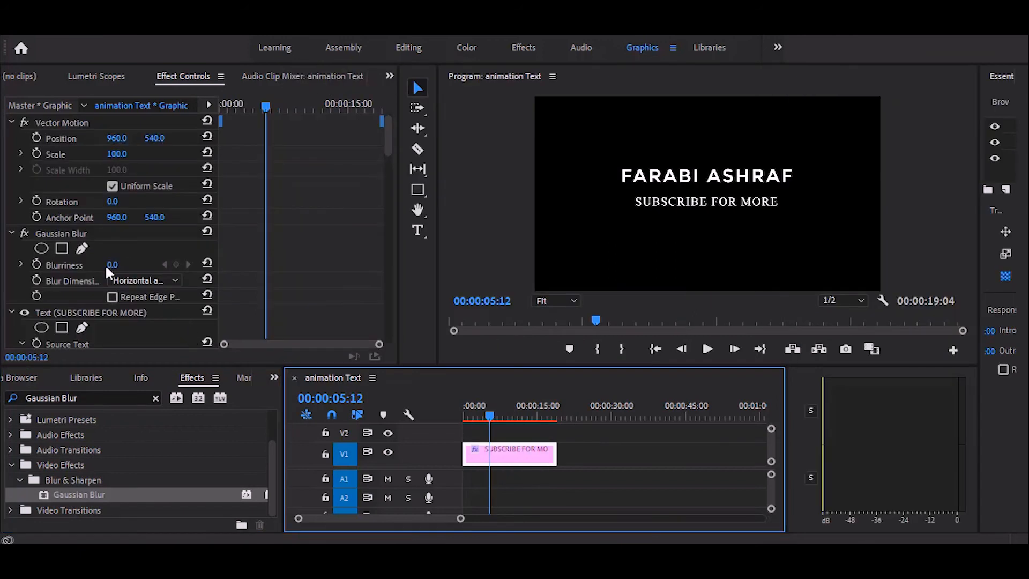
- Keyframe Gaussian Blur's blurriness at 0 from 00:00:05:12, add a second holding keyframe, and set it to 130 at 00:00:14:08
{"action": "left_click", "coordinate": [36, 264]}
{"action": "left_click_drag", "start_coordinate": [489, 417], "coordinate": [534, 416]}
{"action": "left_click", "coordinate": [175, 264]}
{"action": "left_click", "coordinate": [112, 264]}
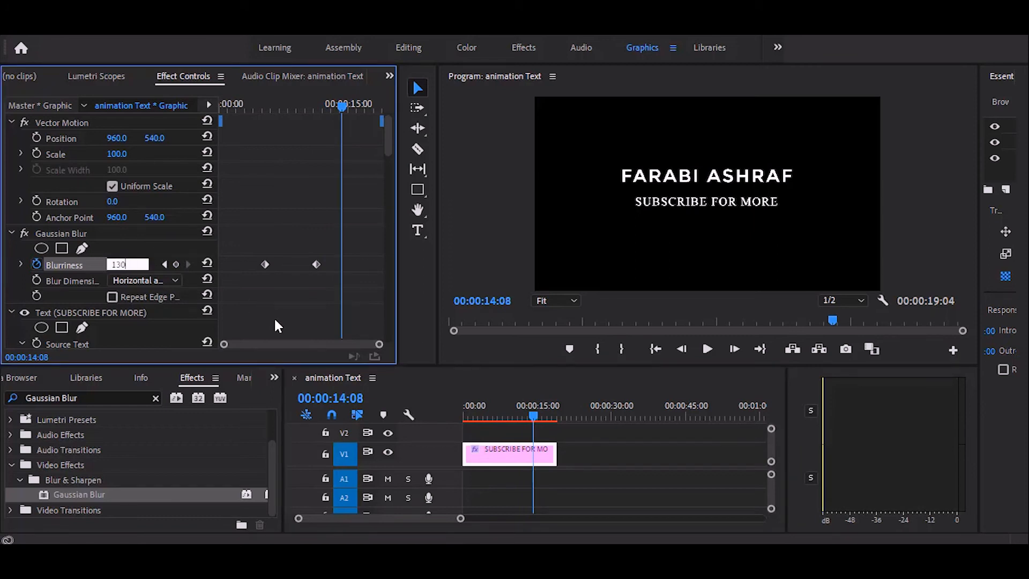
{"action": "type", "text": "130"}
{"action": "key", "text": "Return"}
- Set the blurriness to 130 at 00:00:00:00 and play the animation from the start
{"action": "left_click_drag", "start_coordinate": [534, 422], "coordinate": [368, 416]}
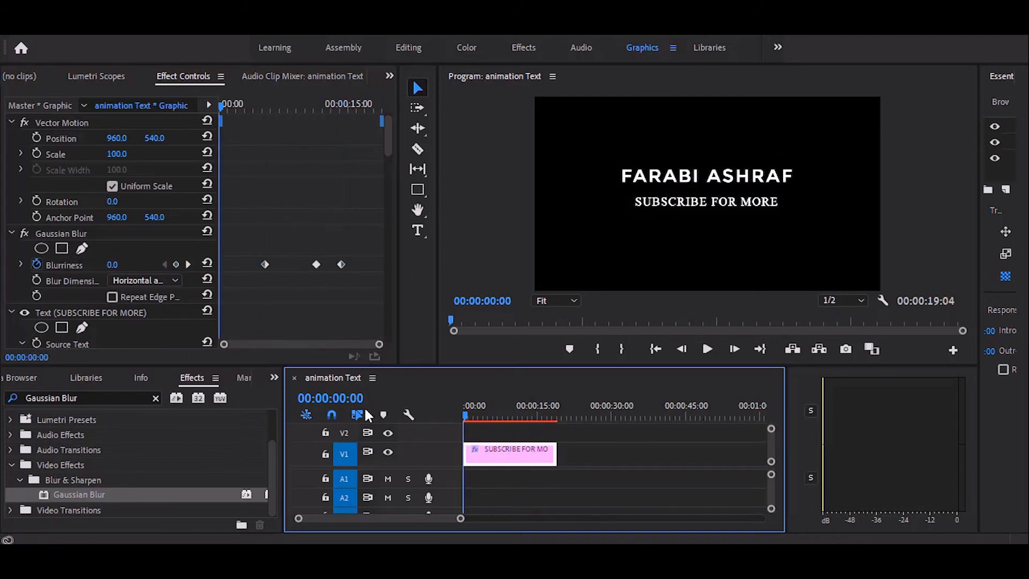
{"action": "left_click", "coordinate": [119, 264]}
{"action": "type", "text": "130"}
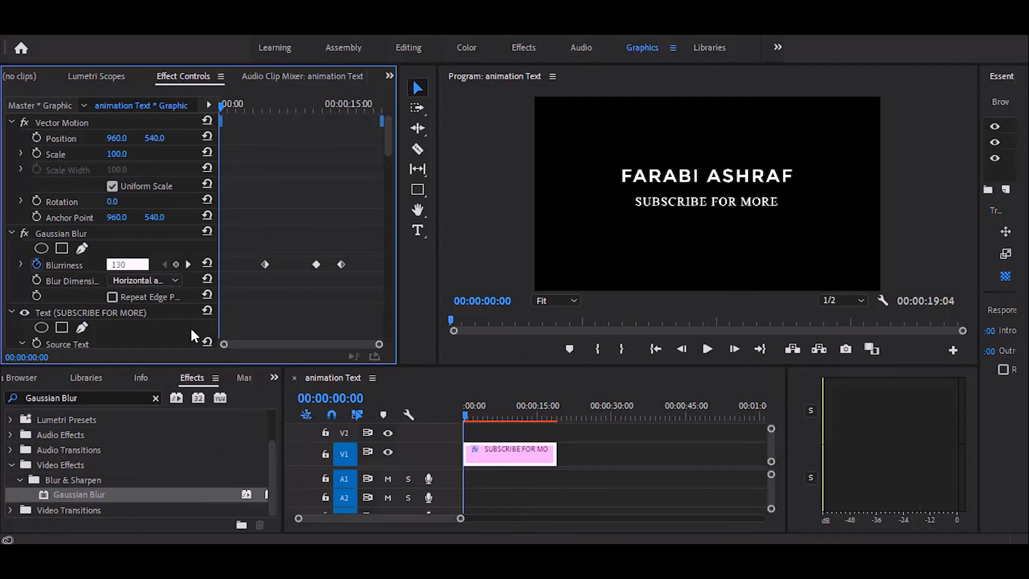
{"action": "key", "text": "Return"}
{"action": "mouse_move", "coordinate": [468, 421]}
{"action": "left_mouse_down"}
{"action": "mouse_move", "coordinate": [544, 420]}
{"action": "mouse_move", "coordinate": [449, 426]}
{"action": "left_mouse_up"}
{"action": "key", "text": "space"}
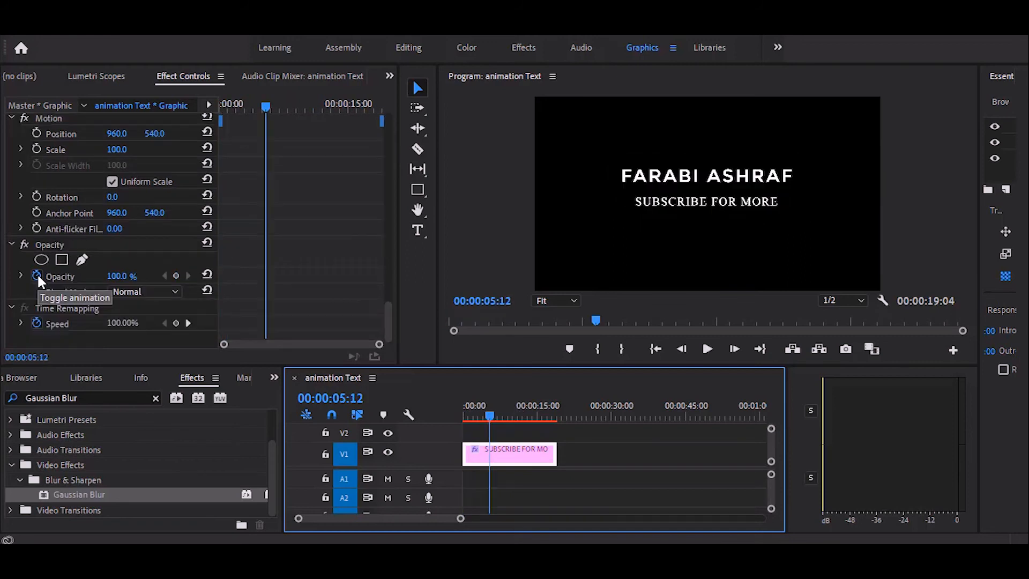
- Keyframe the clip's opacity at 100% at 00:00:05:12 and 00:00:12:01, and change it at 00:00:15:03 for the fade-out
{"action": "left_click", "coordinate": [36, 273]}
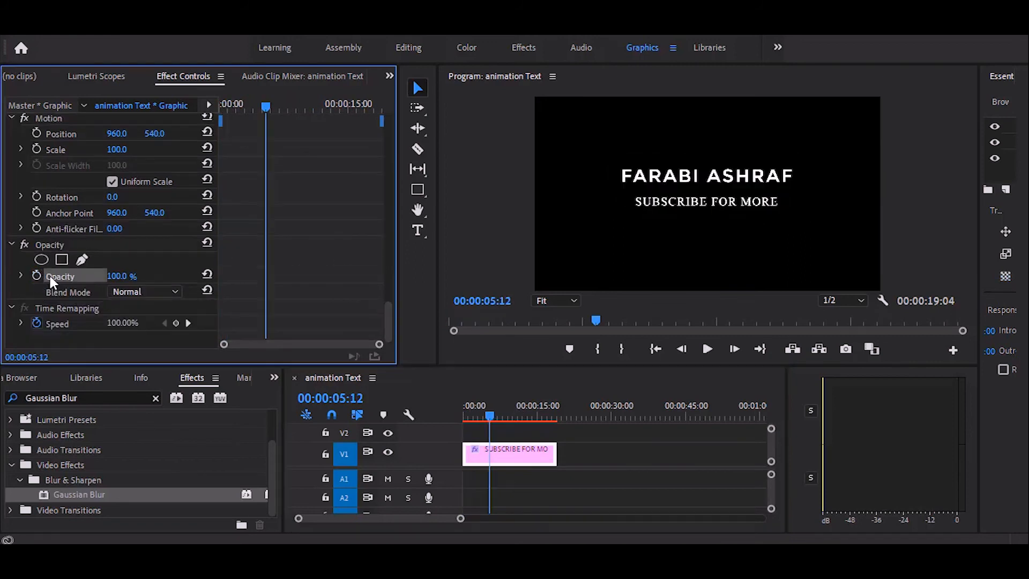
{"action": "left_click", "coordinate": [37, 275]}
{"action": "left_click", "coordinate": [522, 418]}
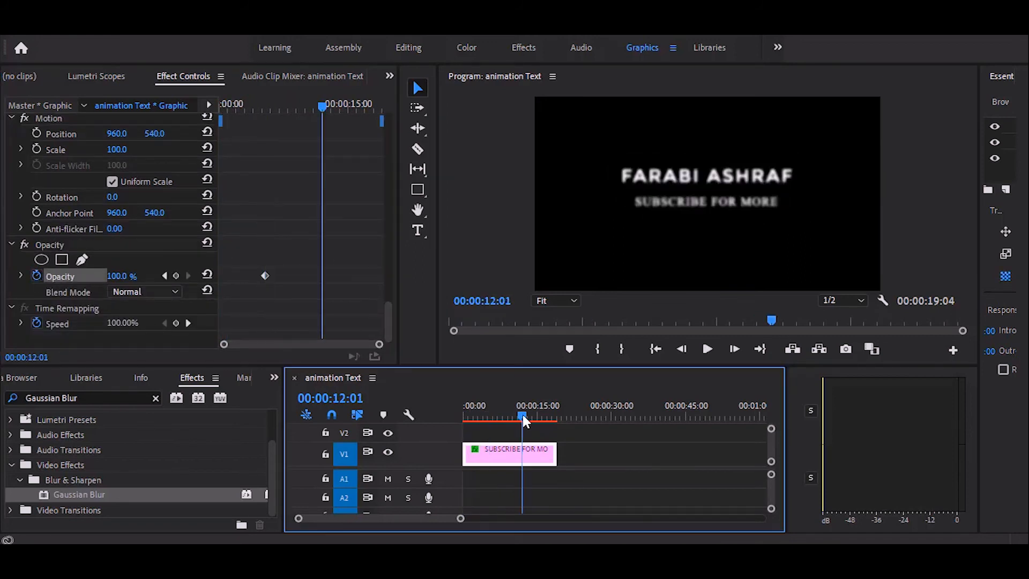
{"action": "left_click", "coordinate": [176, 276]}
{"action": "left_click_drag", "start_coordinate": [524, 423], "coordinate": [539, 420]}
{"action": "left_click", "coordinate": [122, 276]}
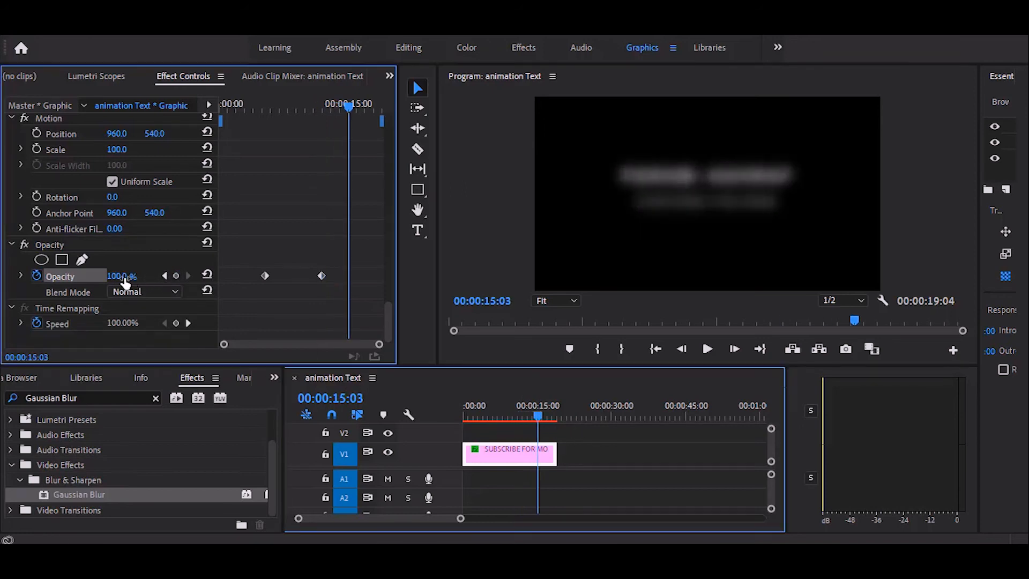
- Change the clip's opacity at 00:00:00:00 for the fade-in, and render and preview the text animation
{"action": "left_click_drag", "start_coordinate": [538, 414], "coordinate": [461, 414]}
{"action": "left_click", "coordinate": [112, 276]}
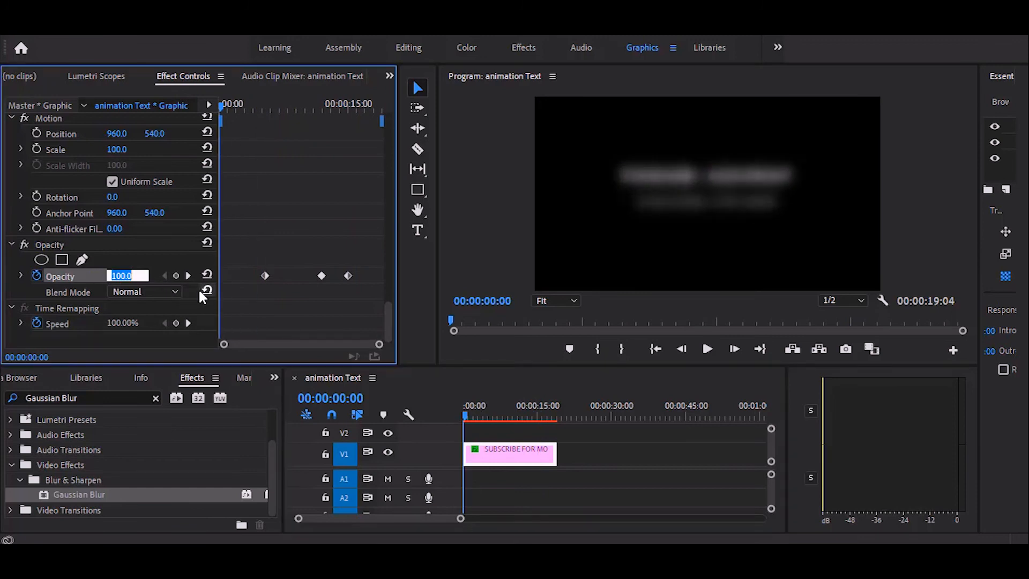
{"action": "left_click", "coordinate": [501, 458]}
{"action": "left_click_drag", "start_coordinate": [466, 416], "coordinate": [518, 421]}
{"action": "key", "text": "Return"}
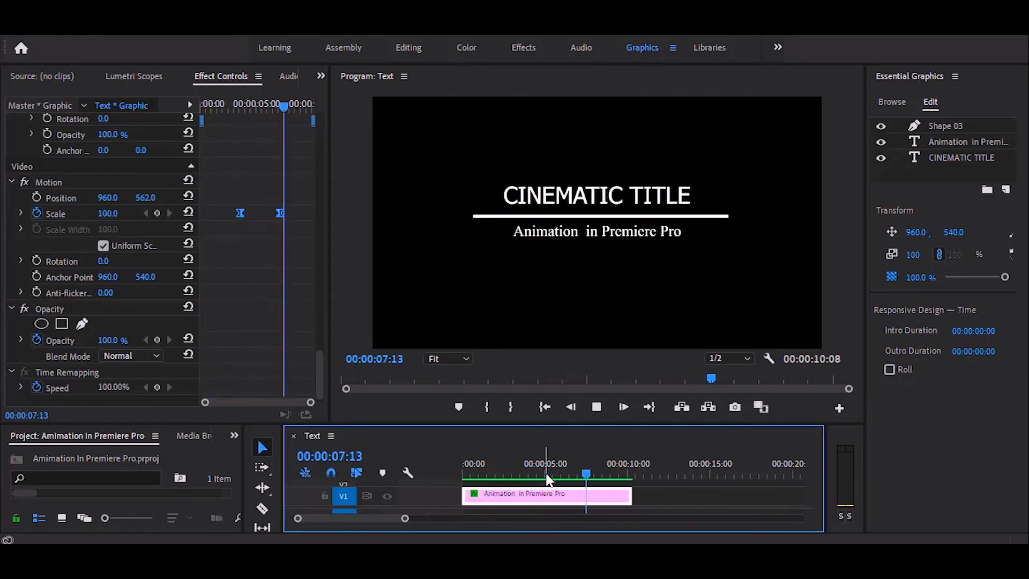
- Export the title graphic clip as a Motion Graphics template to the Animation Text folder on the local drive
{"action": "key", "text": "space"}
{"action": "double_click", "coordinate": [552, 497]}
{"action": "right_click", "coordinate": [552, 498]}
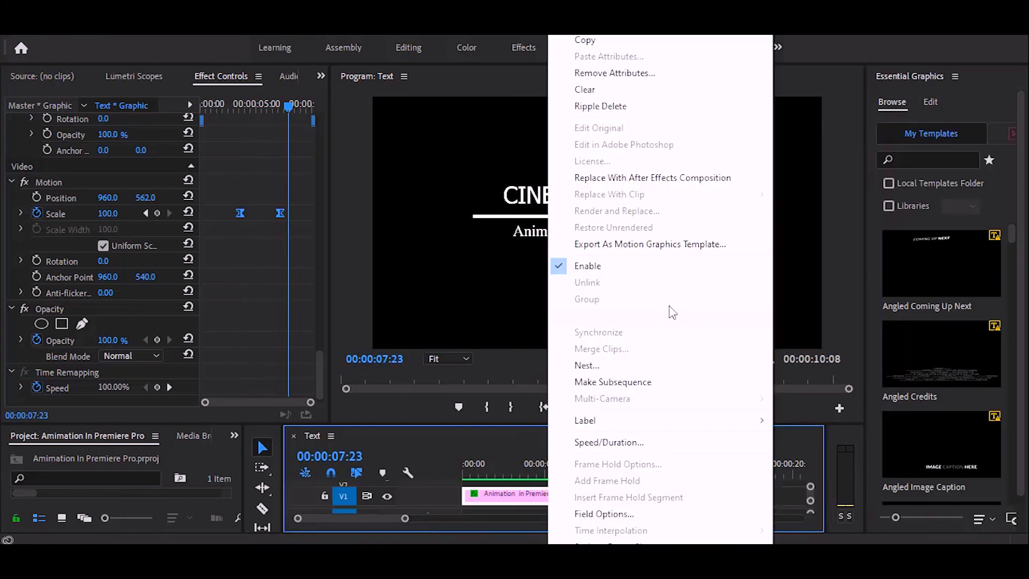
{"action": "left_click", "coordinate": [689, 244]}
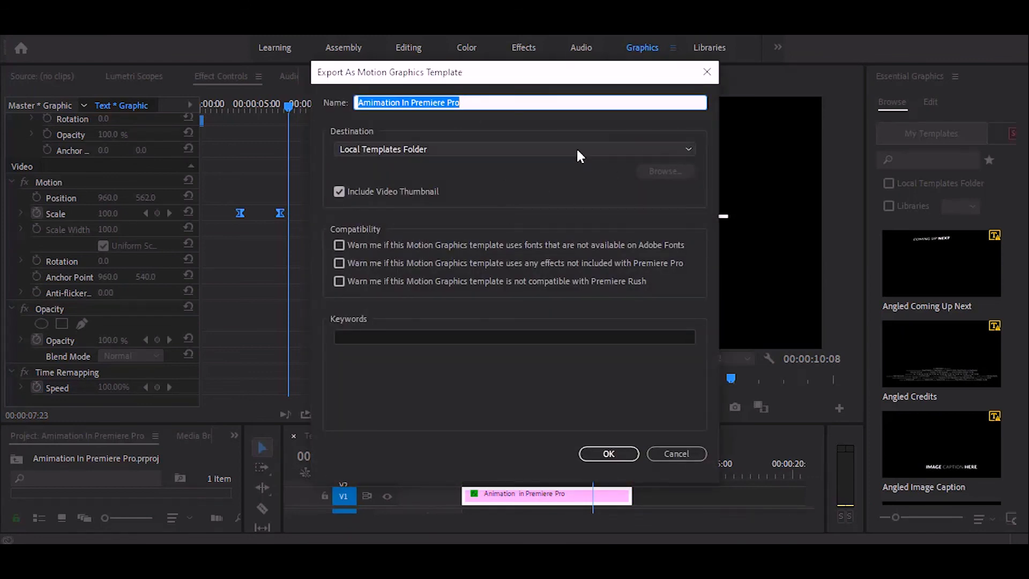
{"action": "left_click", "coordinate": [645, 151]}
{"action": "left_click", "coordinate": [456, 176]}
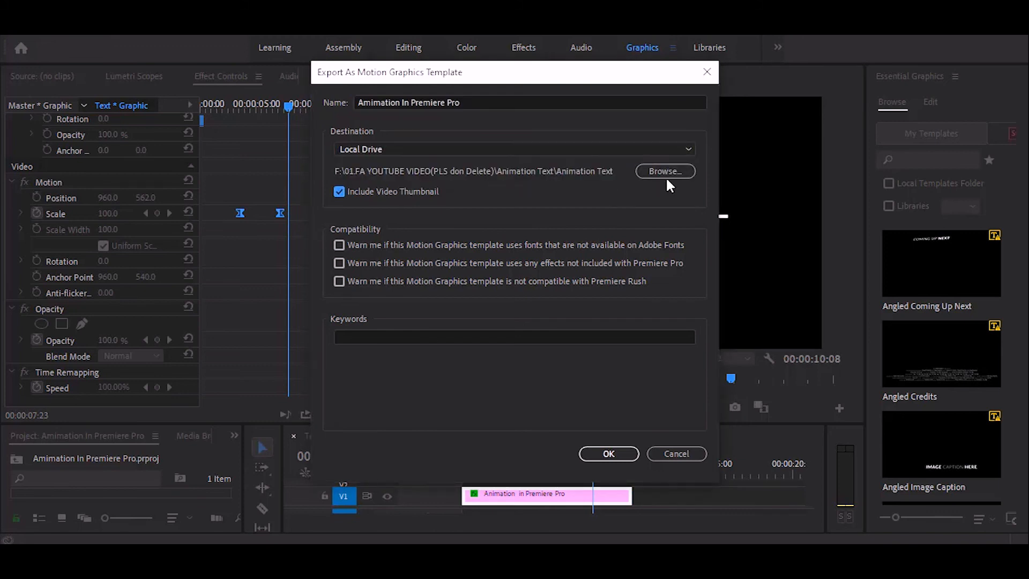
{"action": "left_click", "coordinate": [666, 171]}
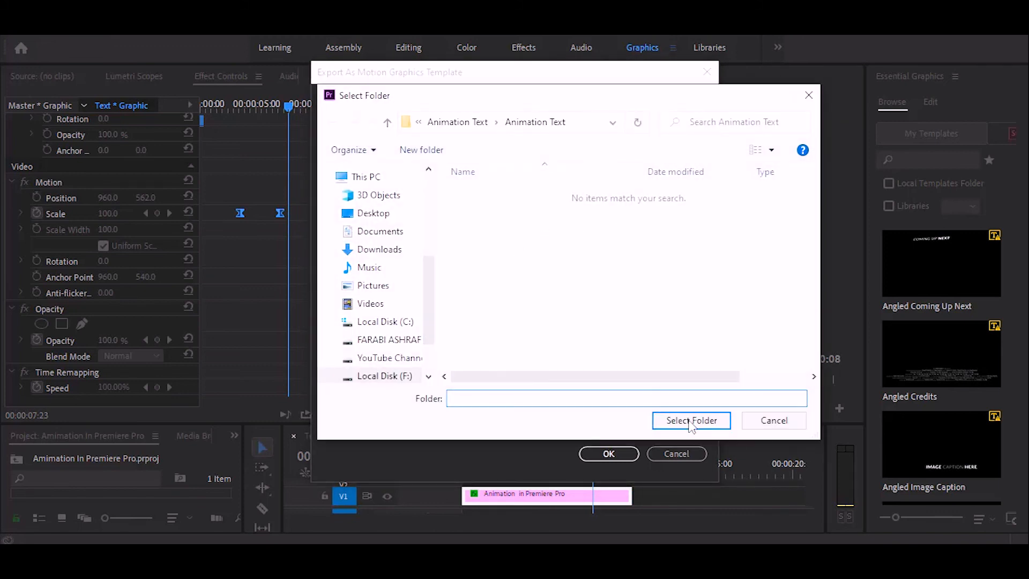
{"action": "left_click", "coordinate": [691, 420]}
{"action": "left_click", "coordinate": [609, 453]}
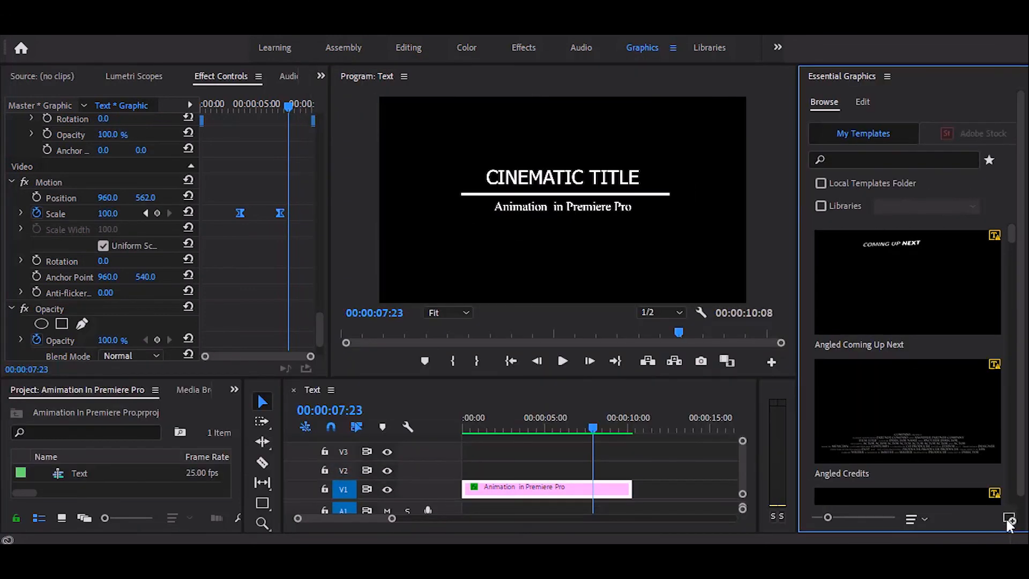
- Install the exported "Amimation In Premiere Pro" template from the Animation Text folder into the Essential Graphics library
{"action": "left_click", "coordinate": [1010, 519]}
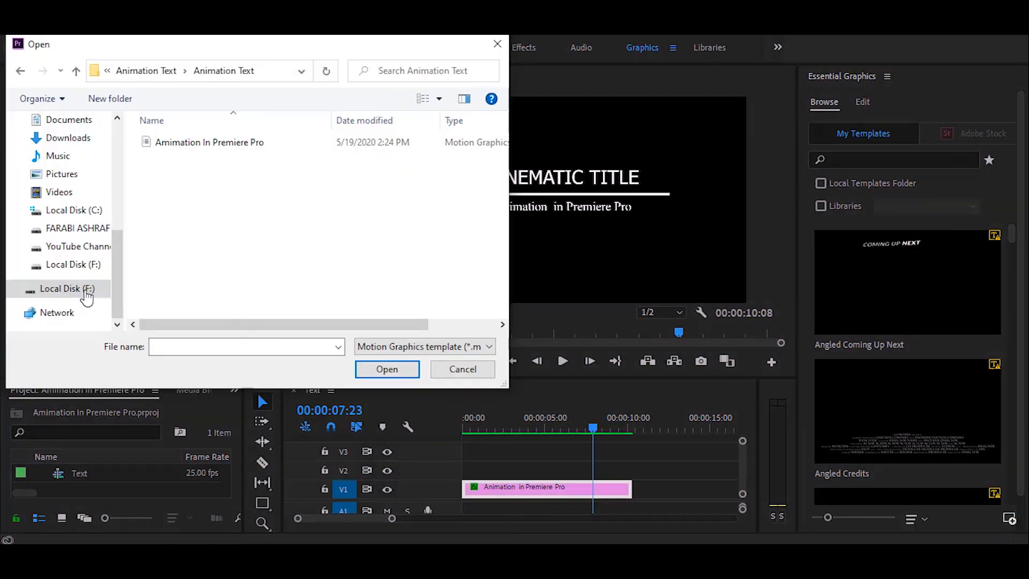
{"action": "left_click", "coordinate": [225, 144]}
{"action": "left_click", "coordinate": [392, 371]}
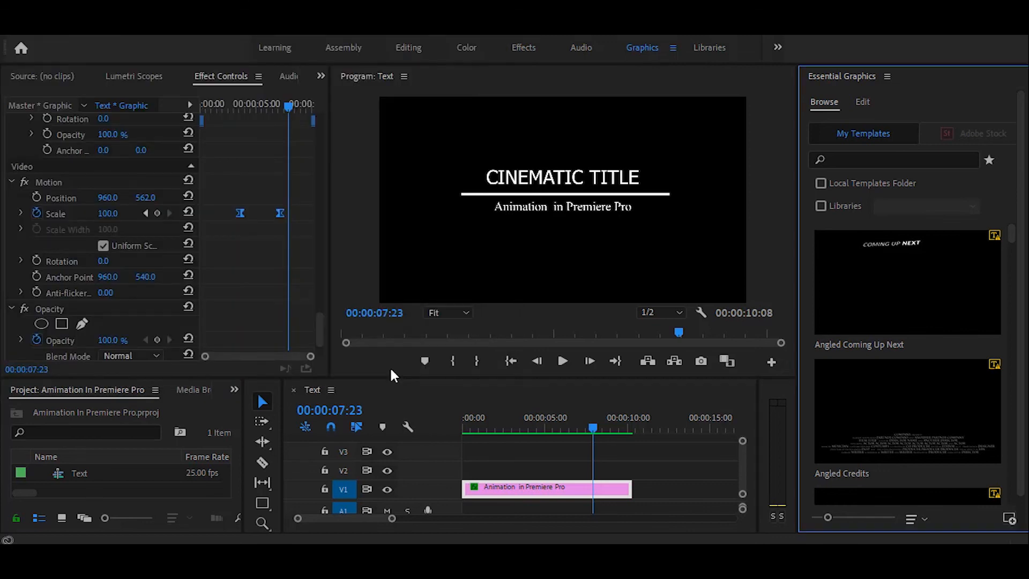
- Shrink the template thumbnails, place "Amimation In Premiere Pro" on V1 at about 00:00:15:00, and scrub through it
{"action": "left_click_drag", "start_coordinate": [827, 517], "coordinate": [809, 517]}
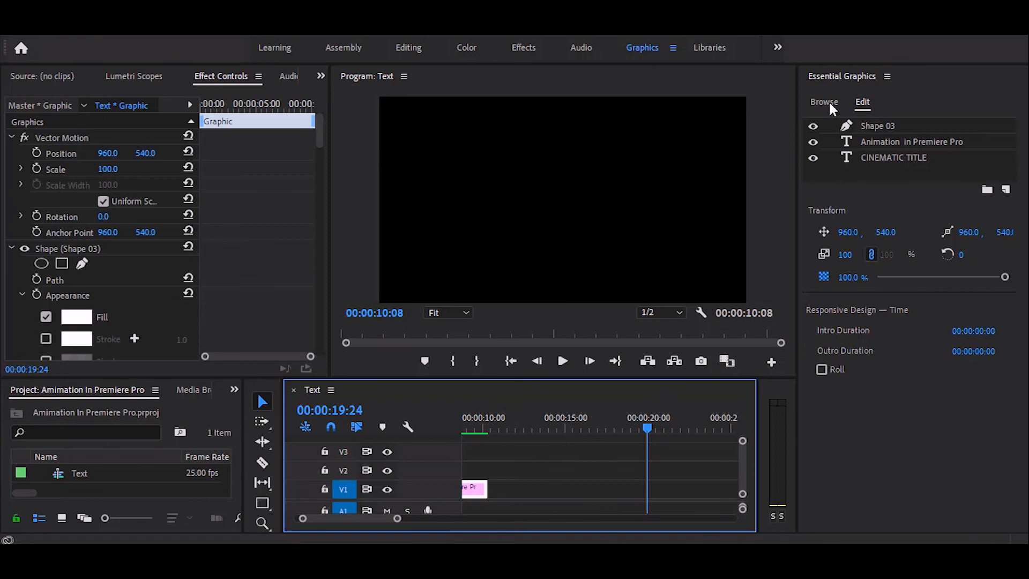
{"action": "left_click", "coordinate": [825, 103]}
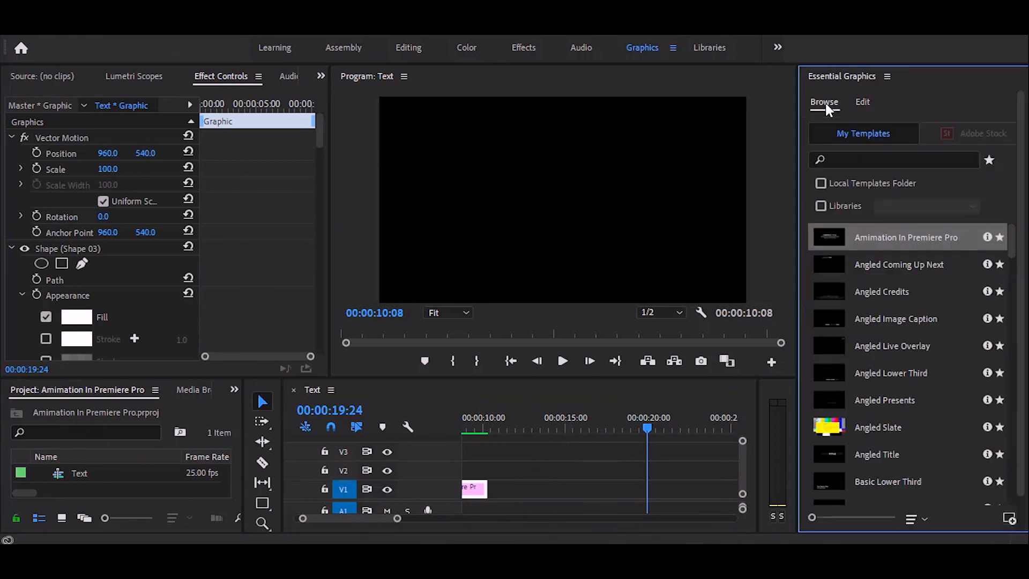
{"action": "left_click_drag", "start_coordinate": [642, 437], "coordinate": [561, 487]}
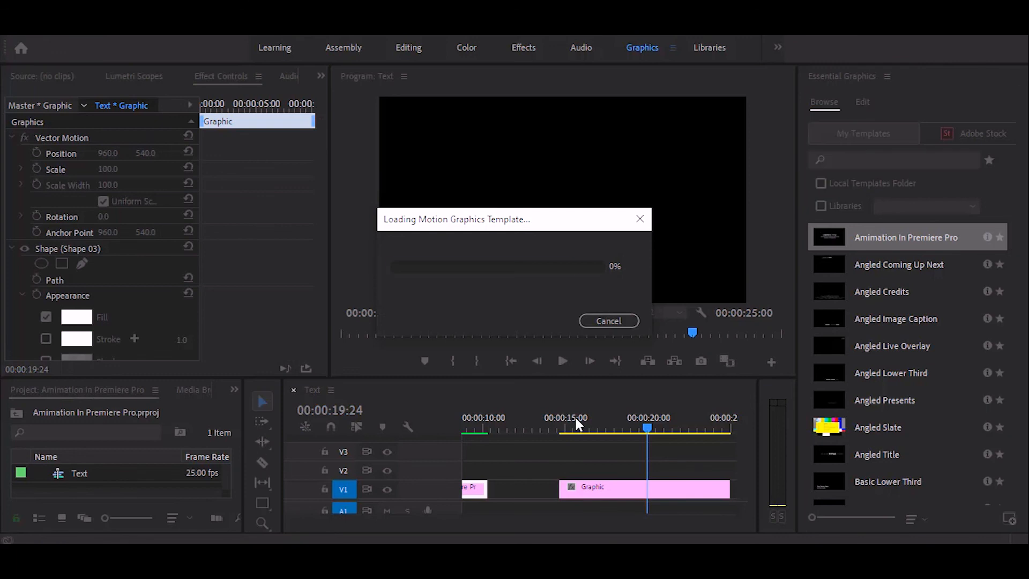
{"action": "left_click", "coordinate": [575, 421]}
{"action": "left_click_drag", "start_coordinate": [575, 422], "coordinate": [650, 427]}
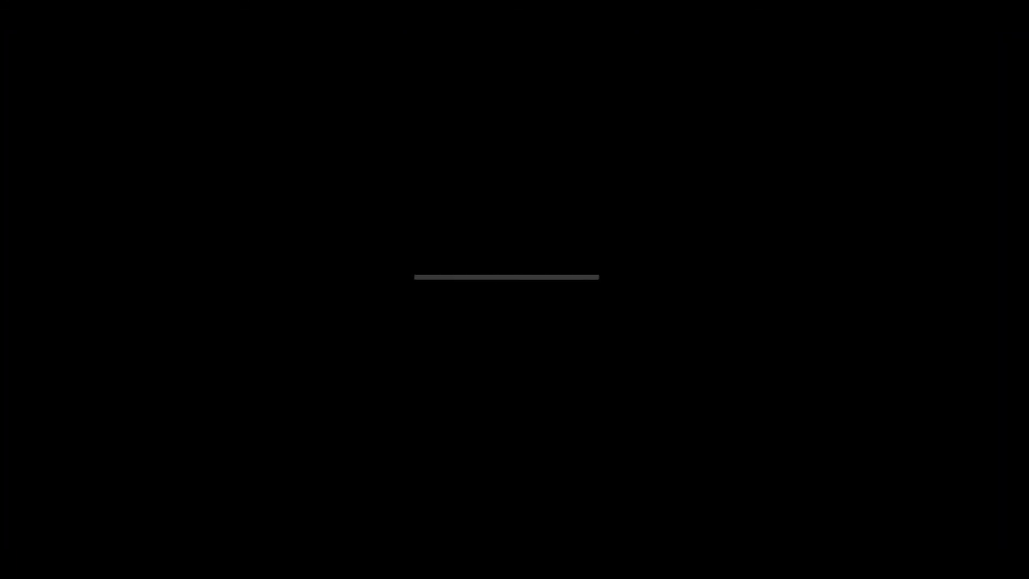